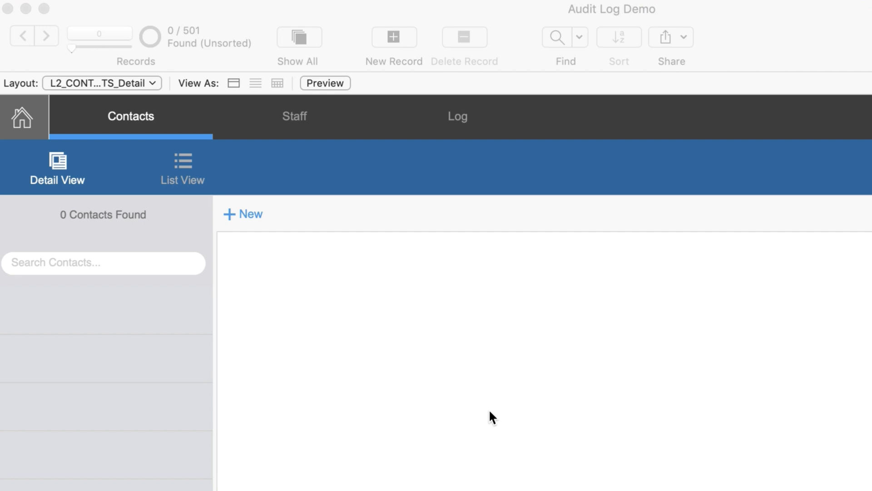
# Search the contacts for the specified first name using the quick search
pyautogui.click(114, 265)
pyautogui.click(110, 259)
pyautogui.write('John')
pyautogui.press('Return')
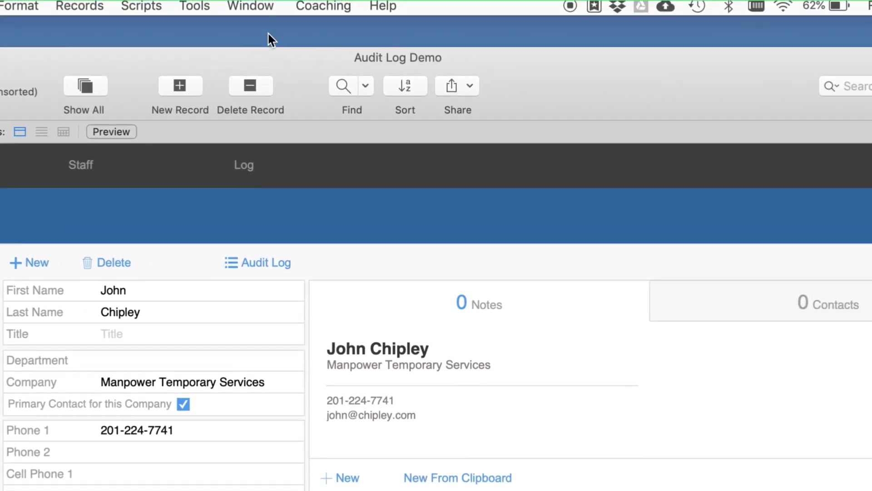
# Open a second window of the database and display the newest entries of the audit log in it
pyautogui.click(261, 6)
pyautogui.click(257, 26)
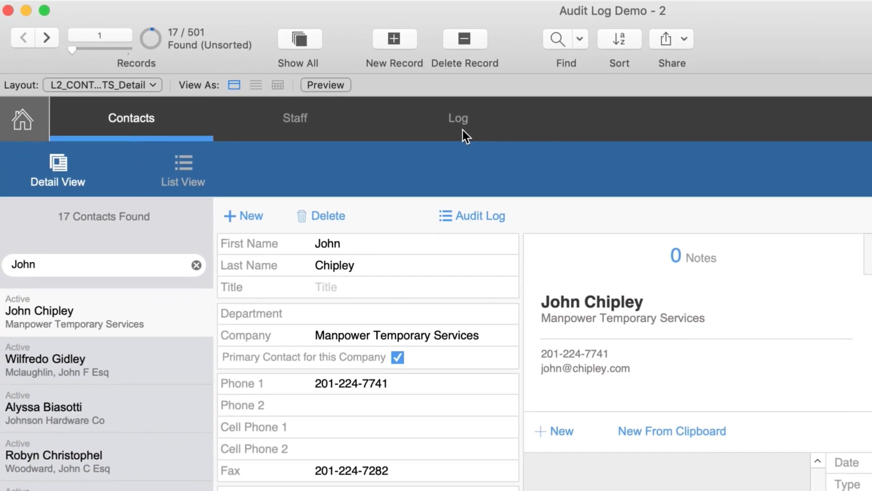
pyautogui.click(271, 203)
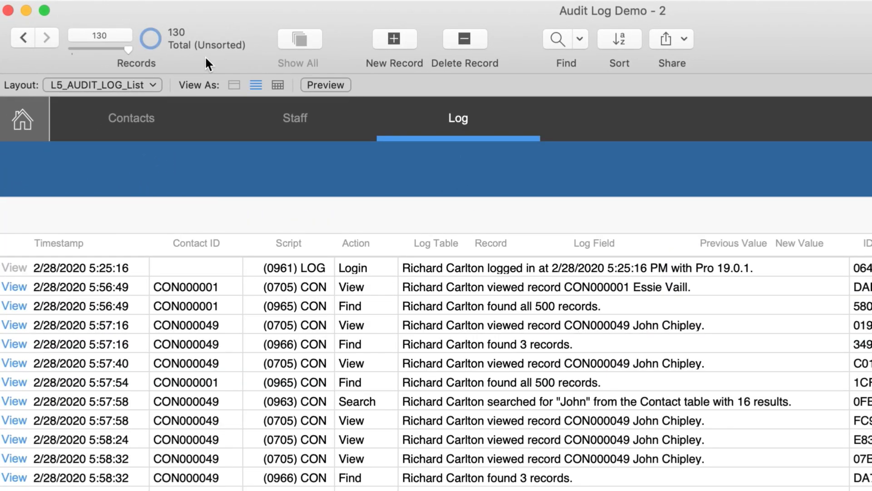
pyautogui.scroll(-1, 329, 301)
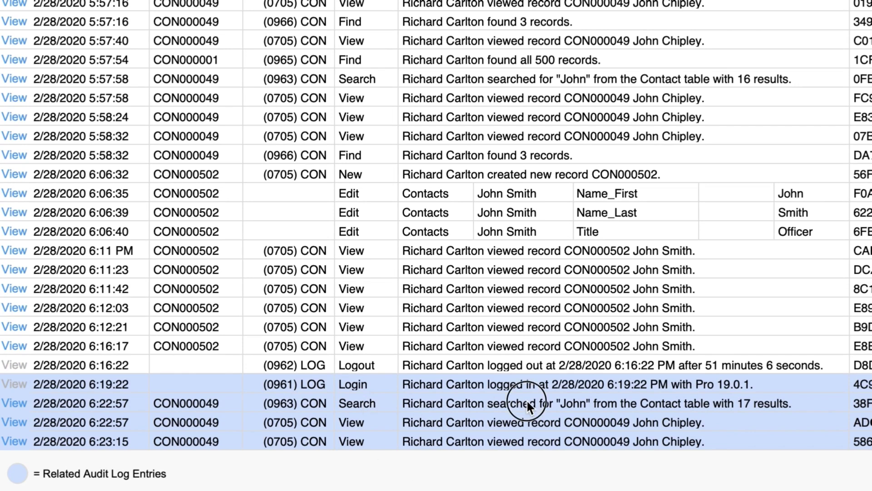
# Examine the search term and stored contact IDs of the latest Search log entry, and recall its found contacts
pyautogui.click(528, 401)
pyautogui.doubleClick(575, 404)
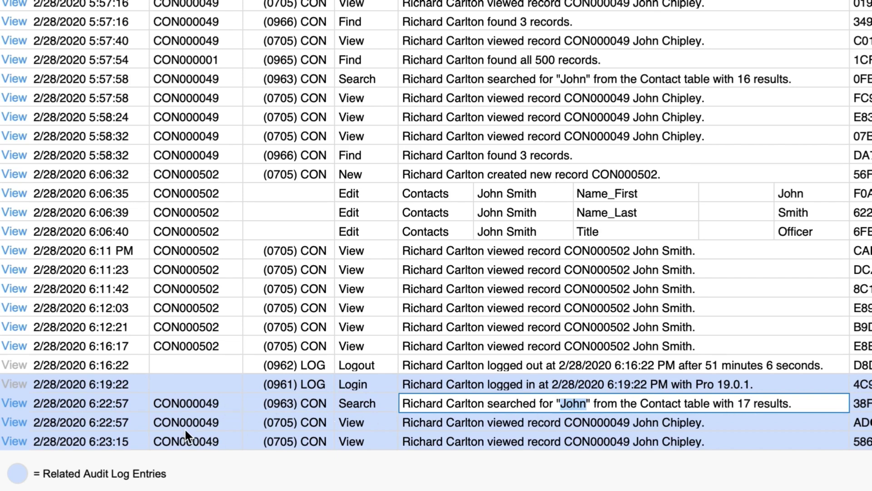
pyautogui.click(188, 399)
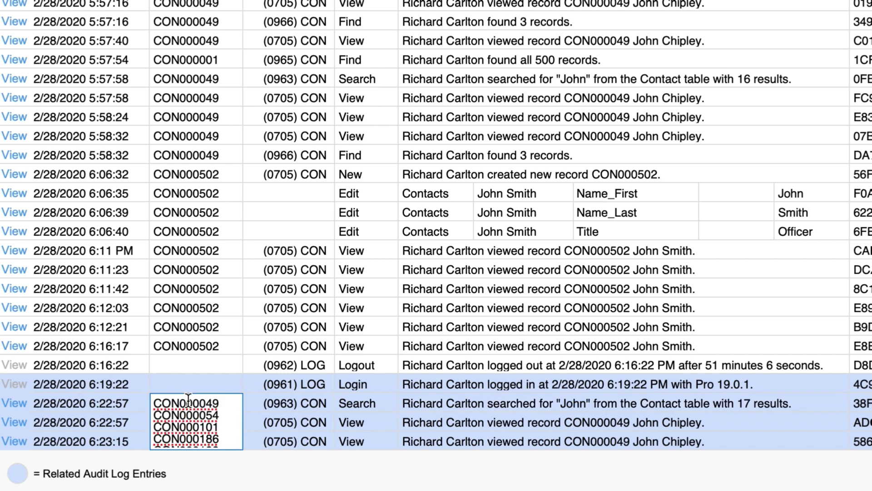
pyautogui.scroll(-5, 187, 399)
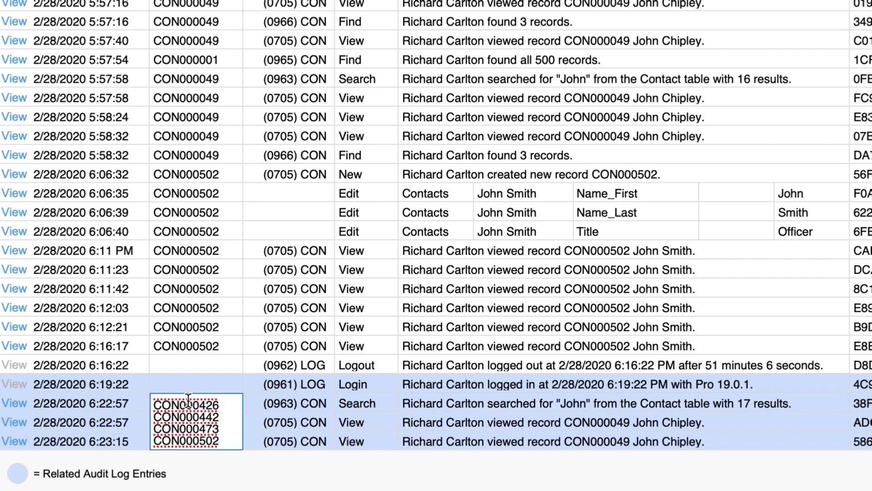
pyautogui.click(310, 480)
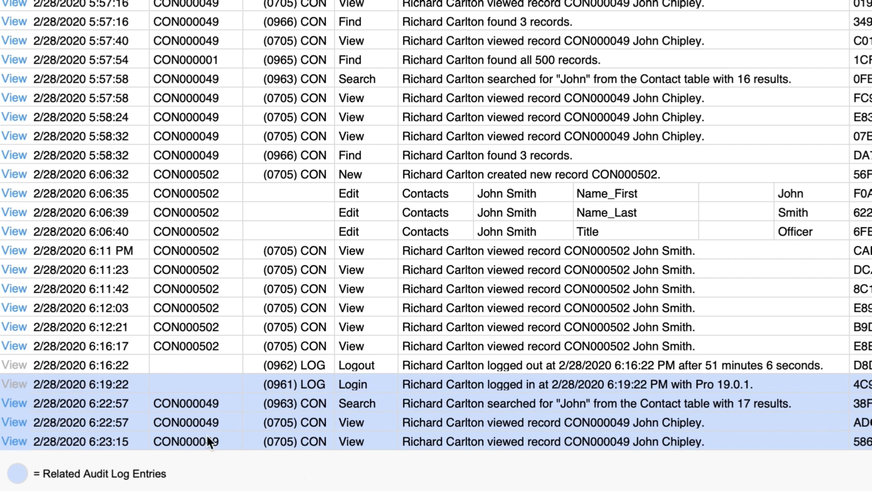
pyautogui.click(15, 401)
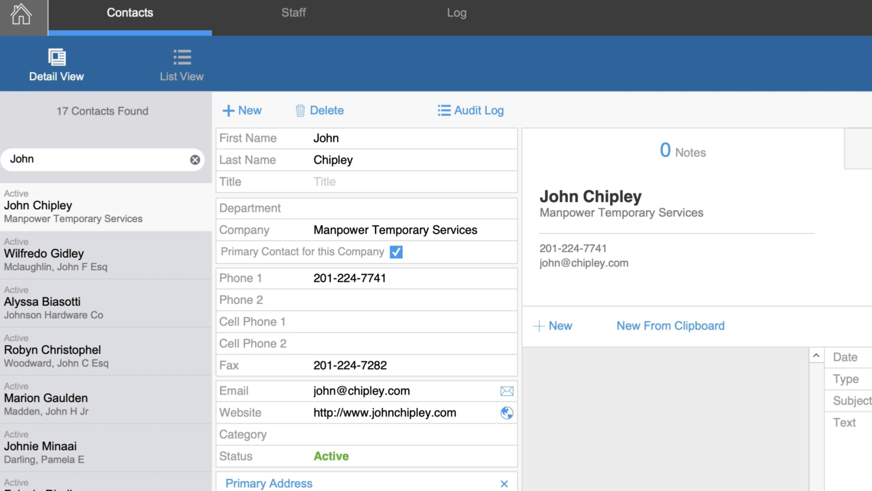
# Perform a find on the contacts with the same first name as the criterion in the First Name field
pyautogui.click(91, 159)
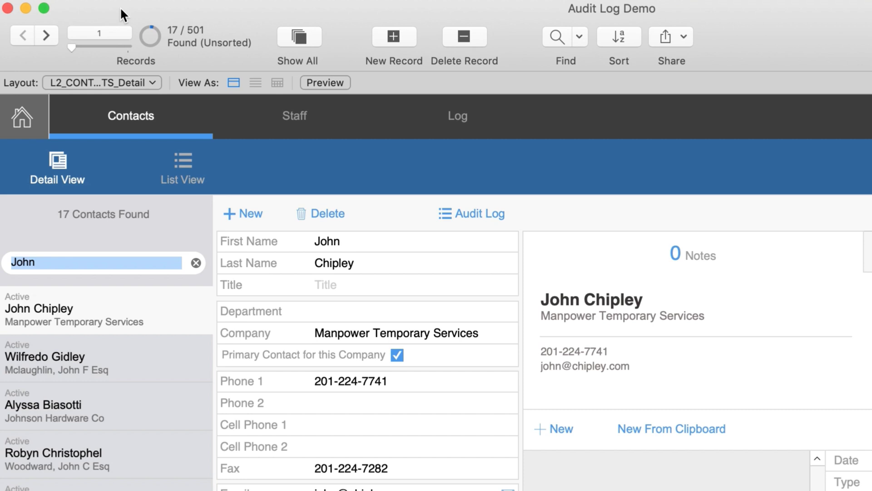
pyautogui.press('super+f')
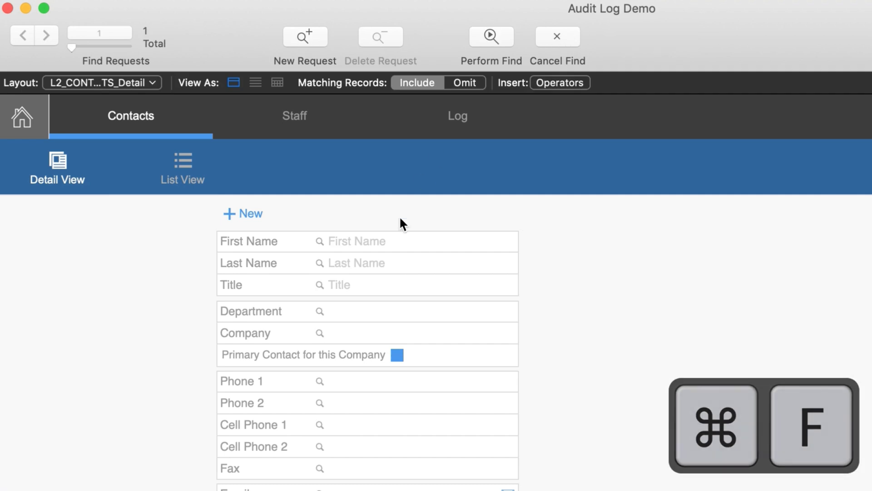
pyautogui.click(364, 246)
pyautogui.write('John')
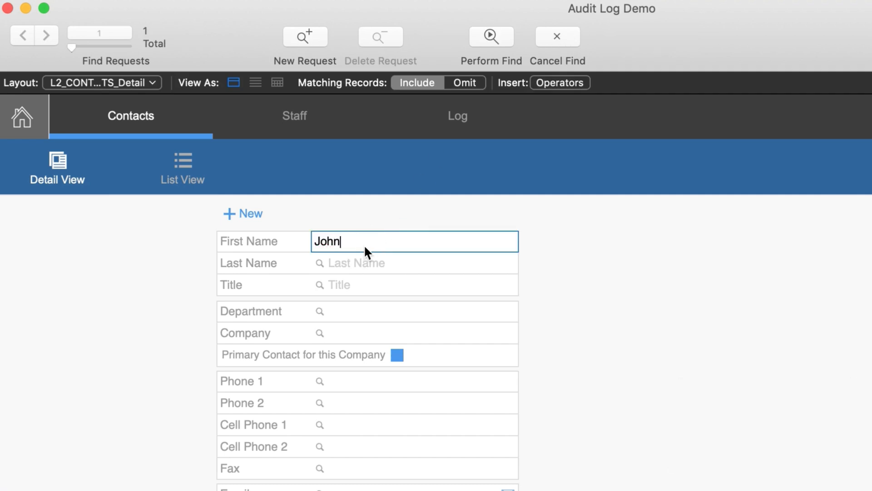
pyautogui.press('Return')
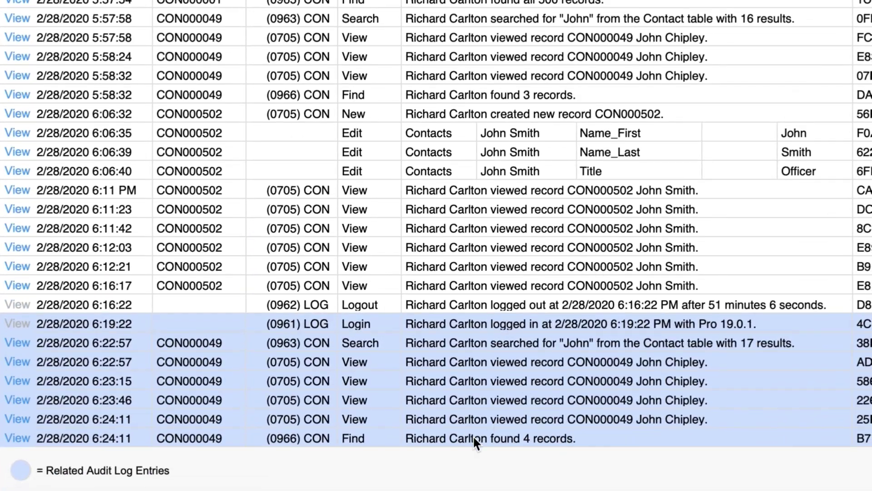
# Inspect the description and contact IDs of the newest Find log entry, and view its found contacts
pyautogui.click(473, 438)
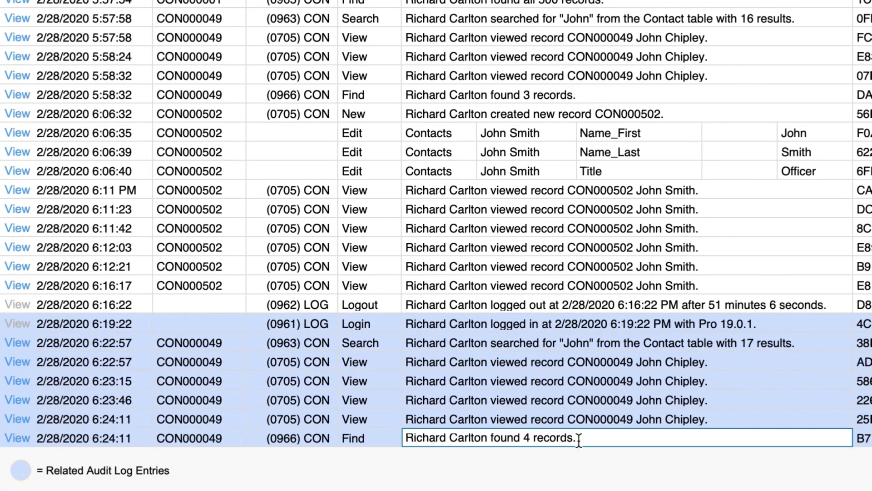
pyautogui.click(180, 439)
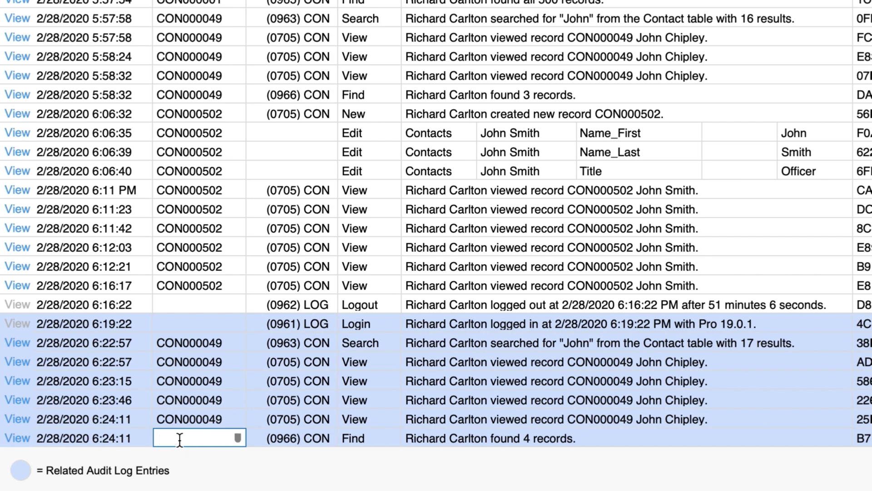
pyautogui.click(18, 437)
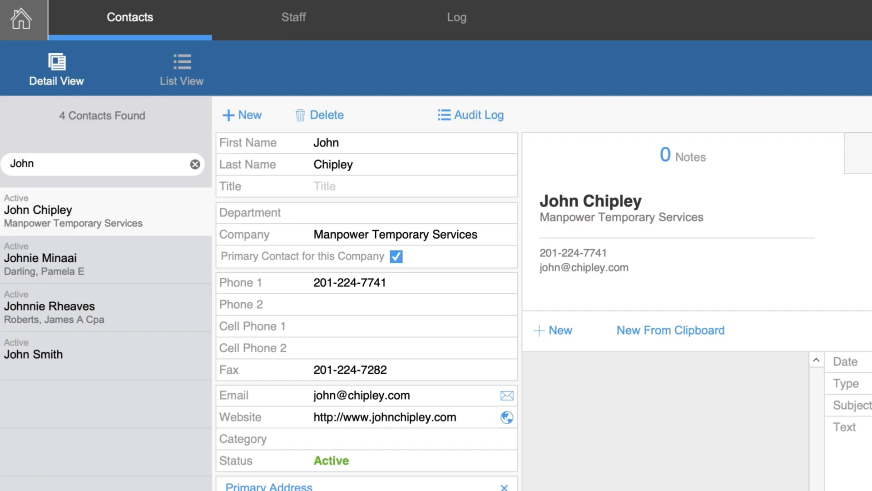
pyautogui.click(66, 50)
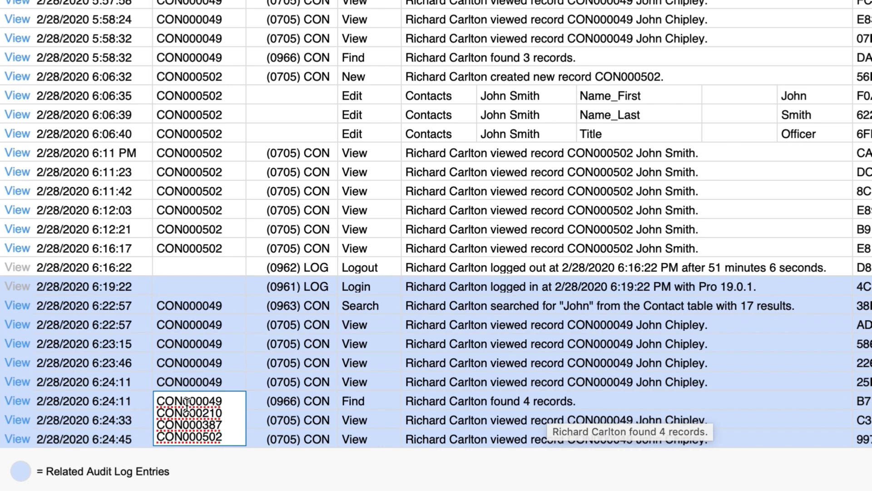
# Go through the list of contact IDs stored in the newest Find entry, and check the earlier Search entry's contact IDs
pyautogui.press('Down')
pyautogui.press('Down')
pyautogui.press('Down')
pyautogui.press('Down')
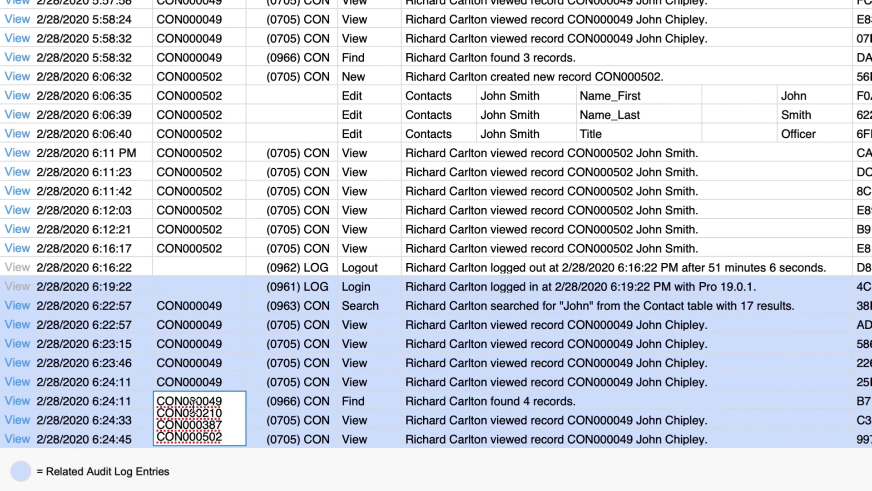
pyautogui.click(190, 309)
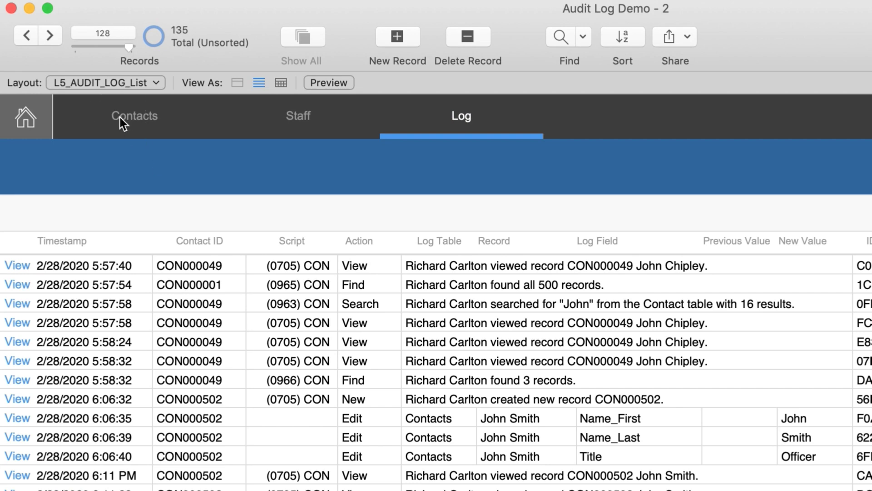
# Show all contact records in the contacts list view
pyautogui.click(120, 117)
pyautogui.click(176, 151)
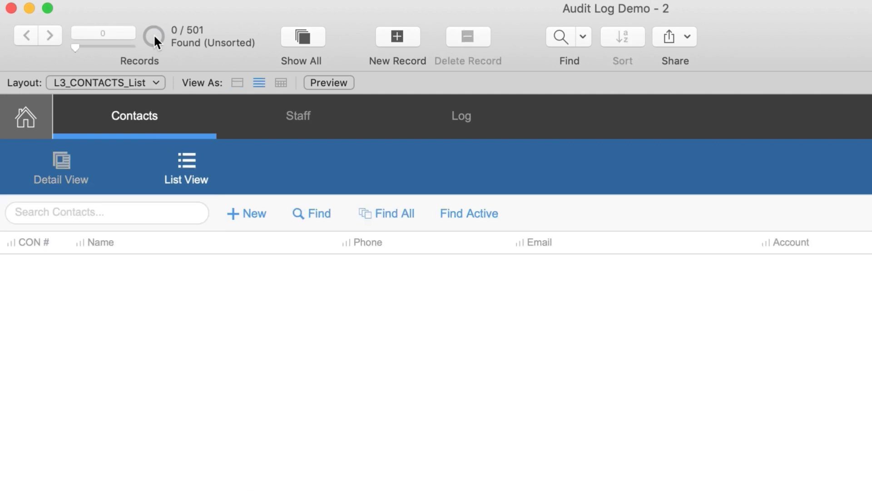
pyautogui.click(390, 213)
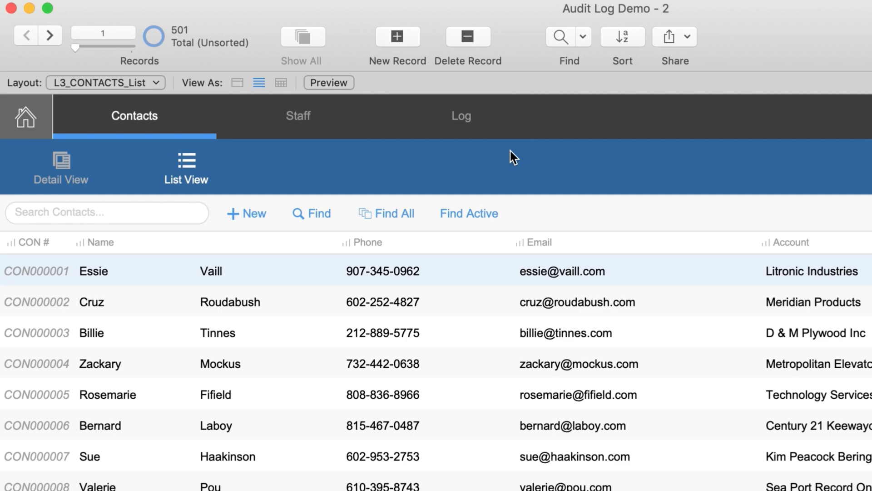
# Review the full list of contact IDs stored in the log entry for finding all active records, and recall its found set
pyautogui.click(466, 121)
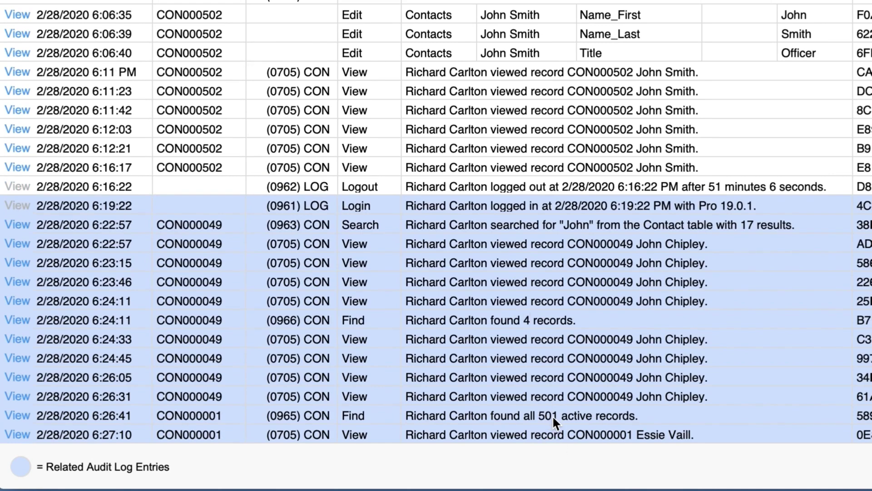
pyautogui.click(200, 414)
pyautogui.scroll(-20, 201, 414)
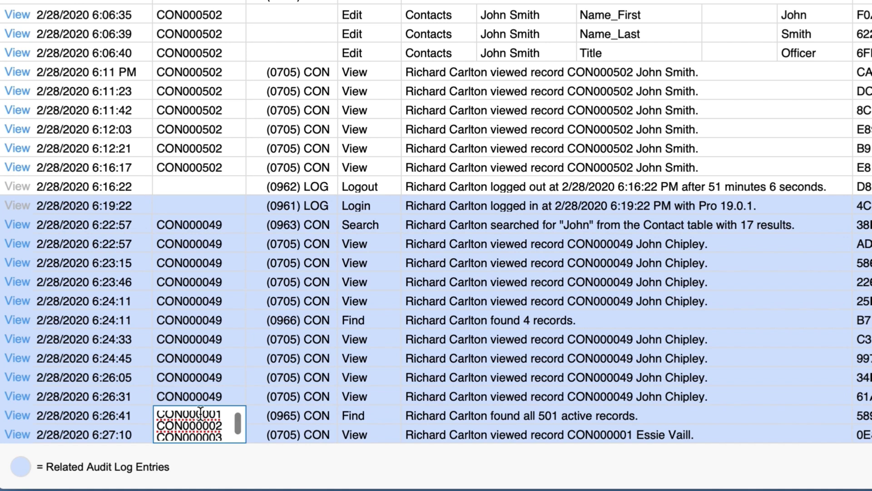
pyautogui.scroll(20, 200, 413)
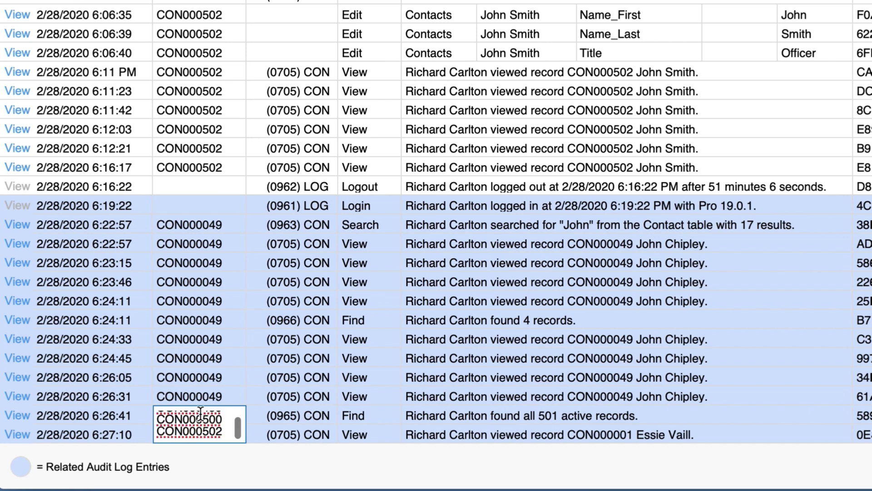
pyautogui.click(81, 417)
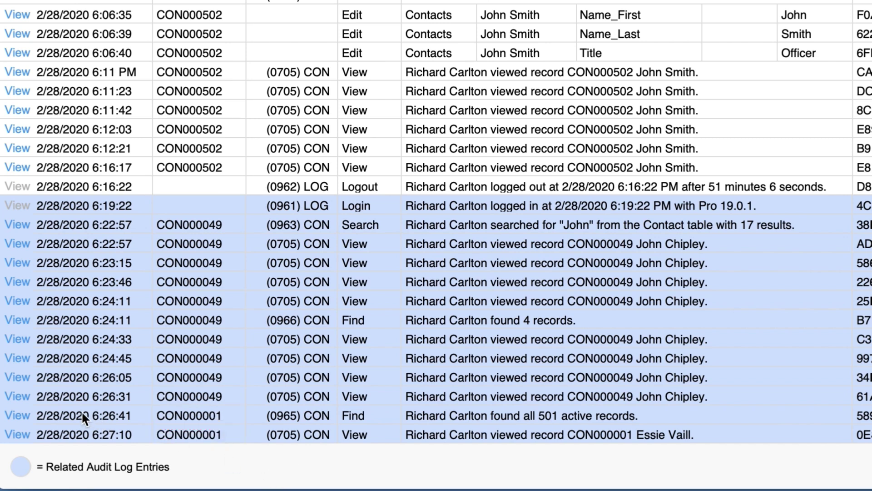
pyautogui.click(18, 412)
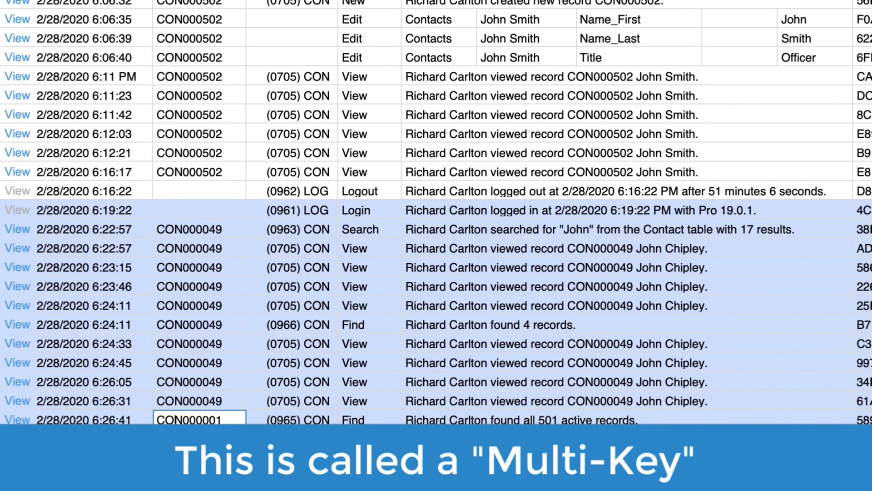
pyautogui.click(182, 421)
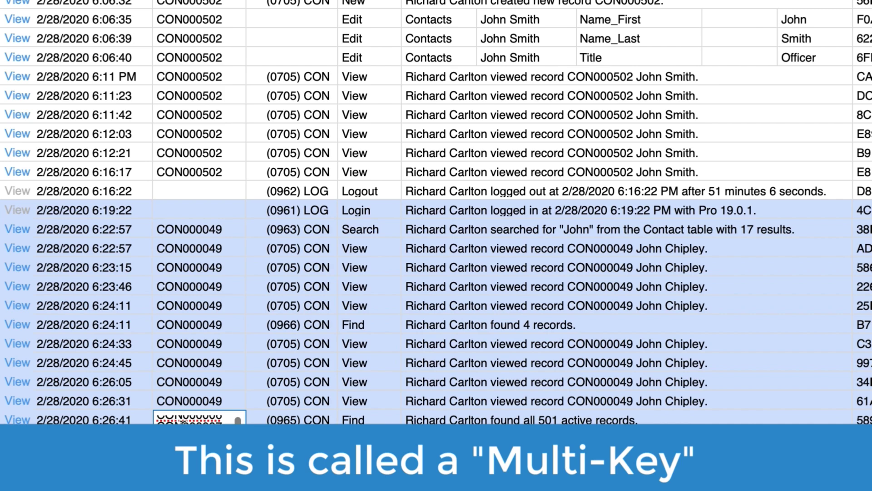
pyautogui.click(182, 422)
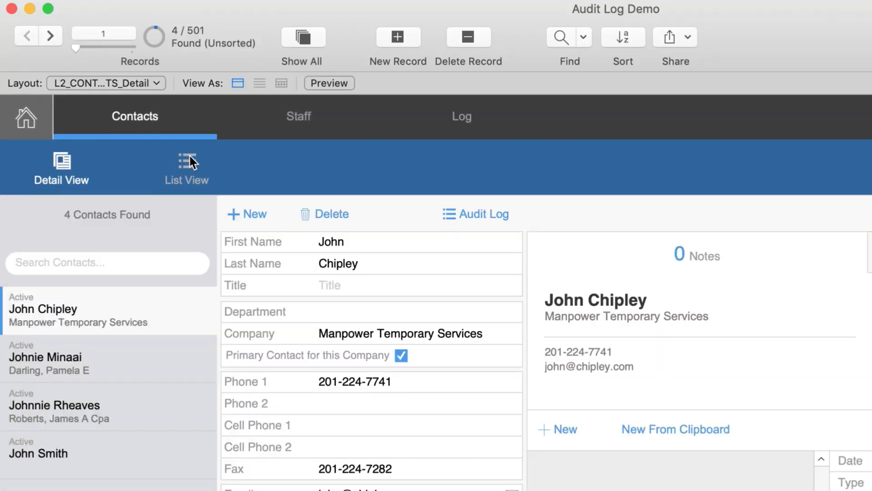
# Create a new contact record and enter the contact's first and last name
pyautogui.click(189, 155)
pyautogui.click(241, 215)
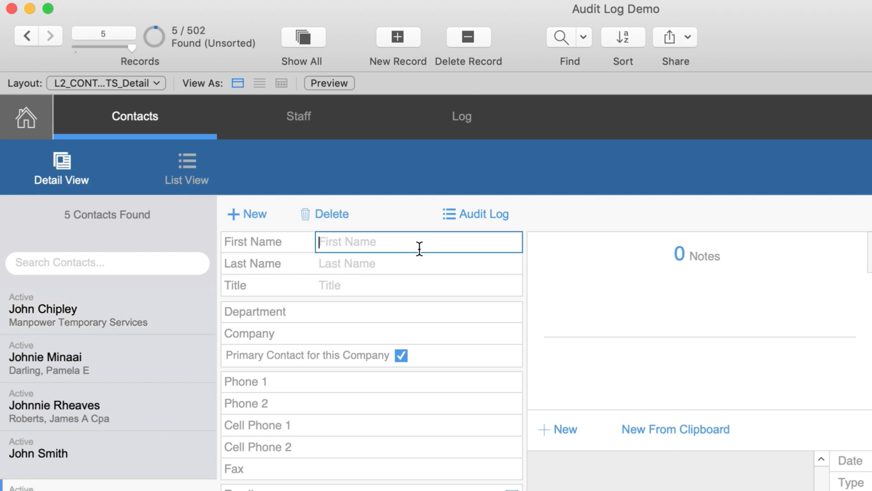
pyautogui.write('Jon')
pyautogui.press('BackSpace')
pyautogui.write('hny')
pyautogui.press('Tab')
pyautogui.write('Appleseed')
pyautogui.press('Tab')
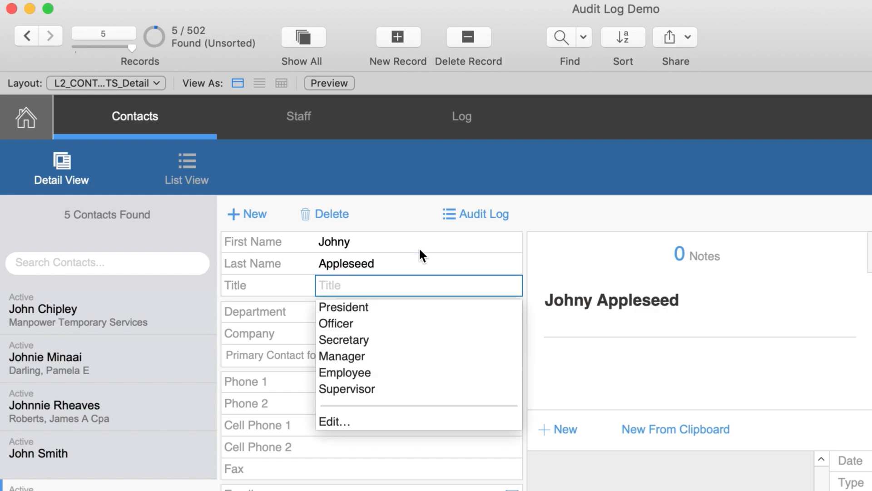
# Set the new contact's title to President and the company to A Limousine Service
pyautogui.click(353, 303)
pyautogui.click(354, 305)
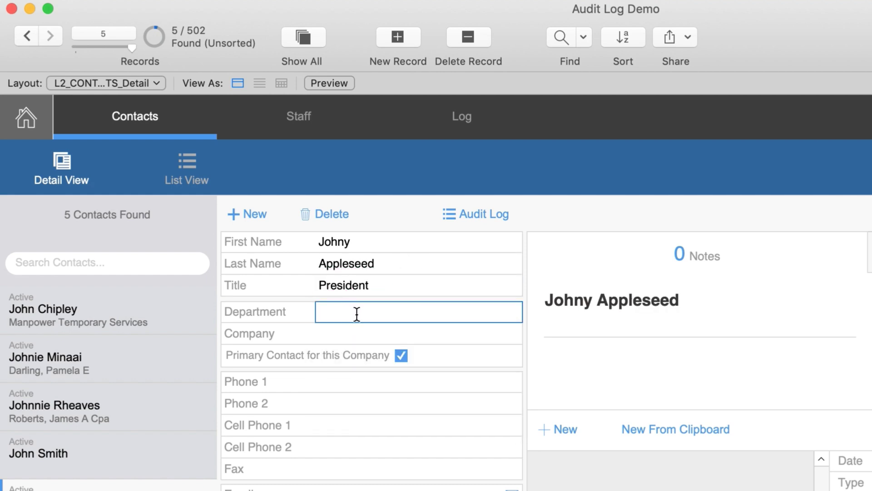
pyautogui.press('Tab')
pyautogui.click(351, 369)
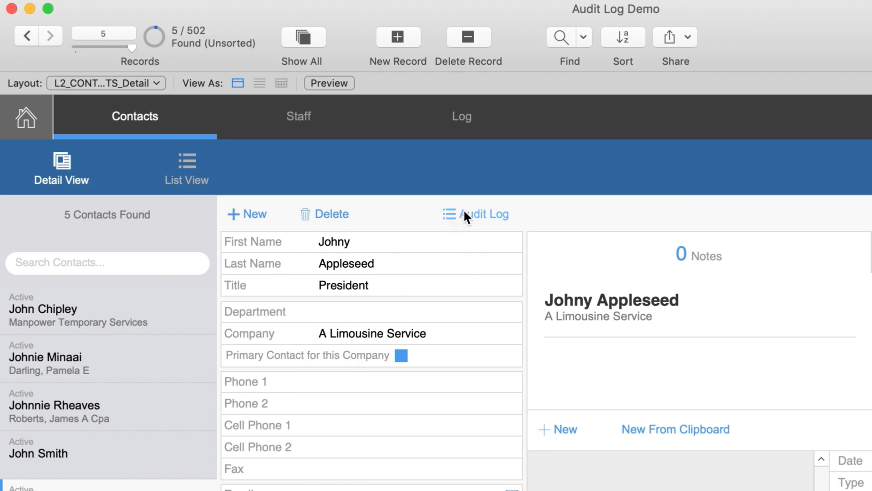
# Review the new contact's own audit log for the record creation and field changes, and close it
pyautogui.click(493, 213)
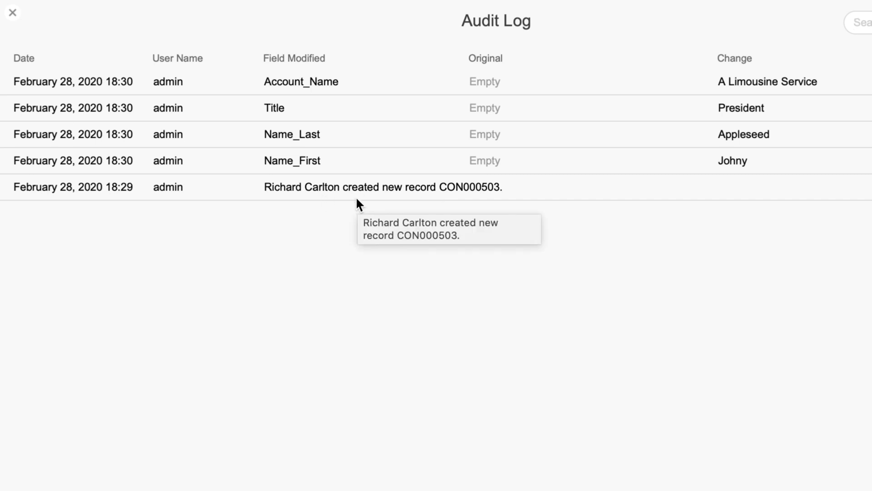
pyautogui.moveTo(119, 201)
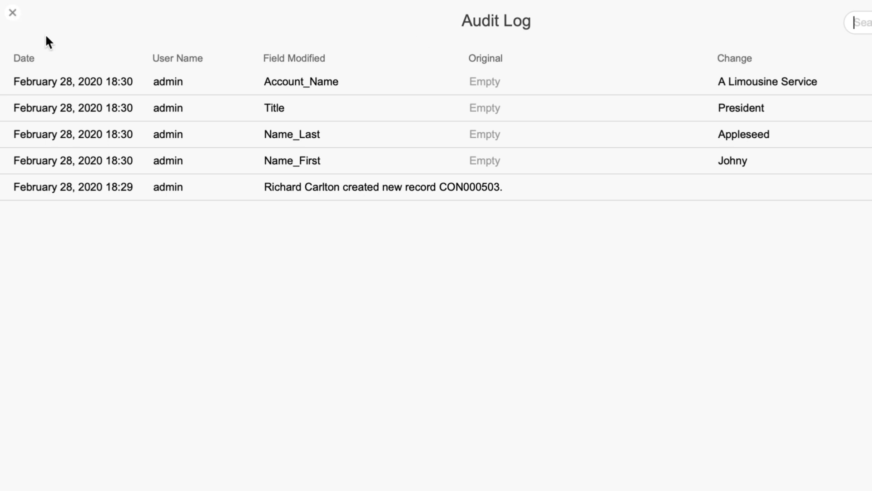
pyautogui.click(12, 13)
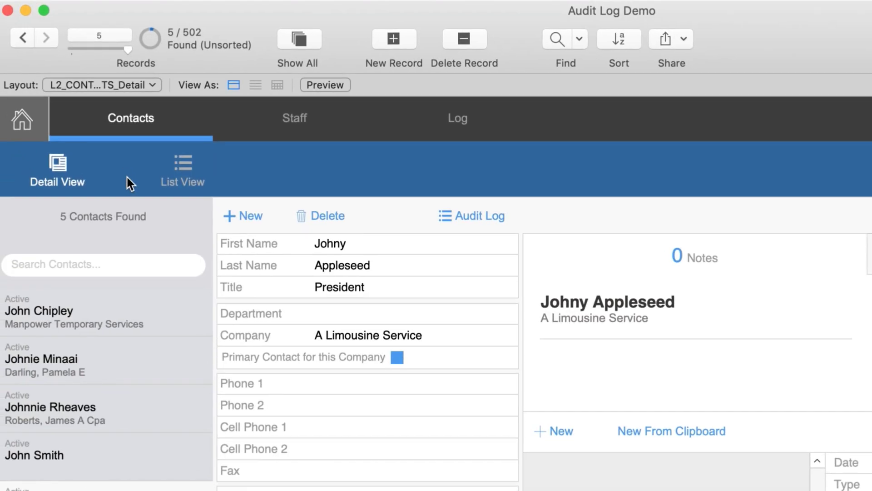
# Shorten the new contact's first and last names and set the title to Officer
pyautogui.click(361, 245)
pyautogui.press('BackSpace')
pyautogui.press('BackSpace')
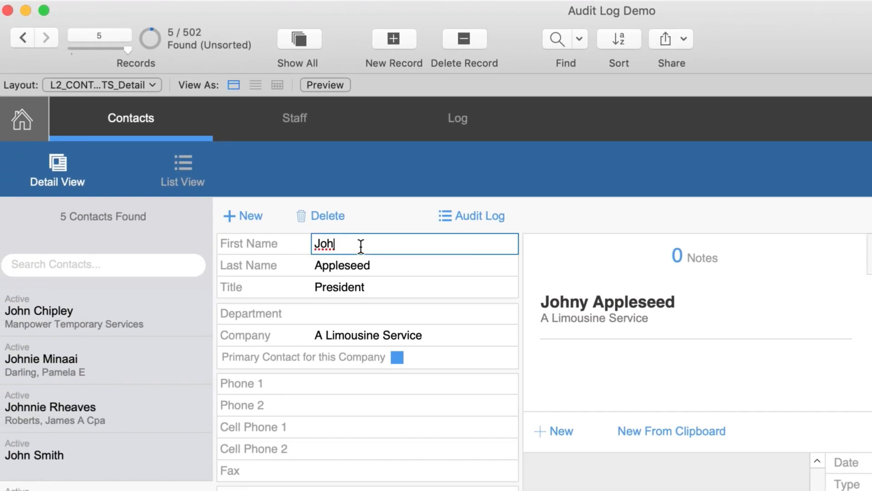
pyautogui.press('BackSpace')
pyautogui.write('n')
pyautogui.press('Tab')
pyautogui.press('BackSpace')
pyautogui.press('BackSpace')
pyautogui.press('BackSpace')
pyautogui.press('BackSpace')
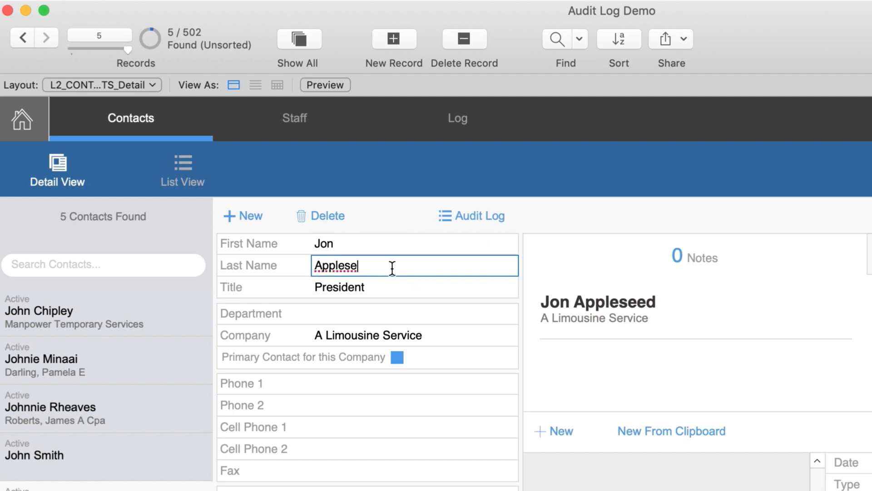
pyautogui.click(383, 284)
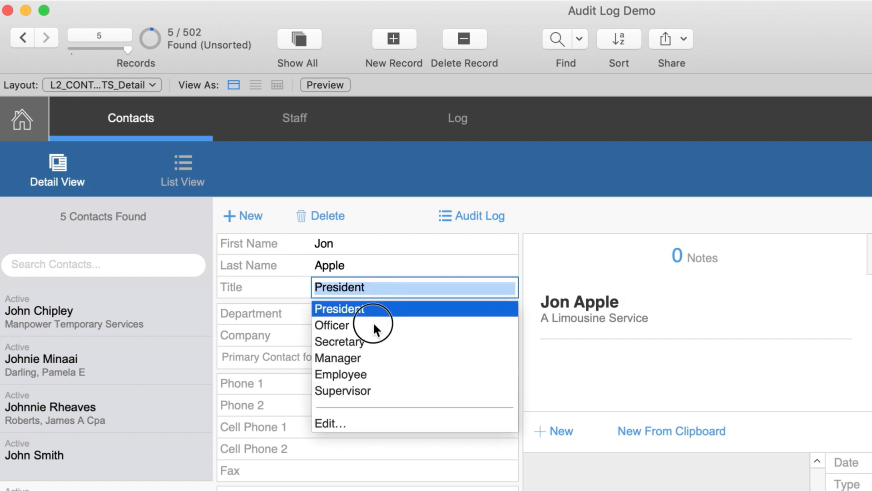
pyautogui.click(374, 325)
# Search the contact's audit log for Name and for Name_first, clear the search and close the log
pyautogui.click(473, 223)
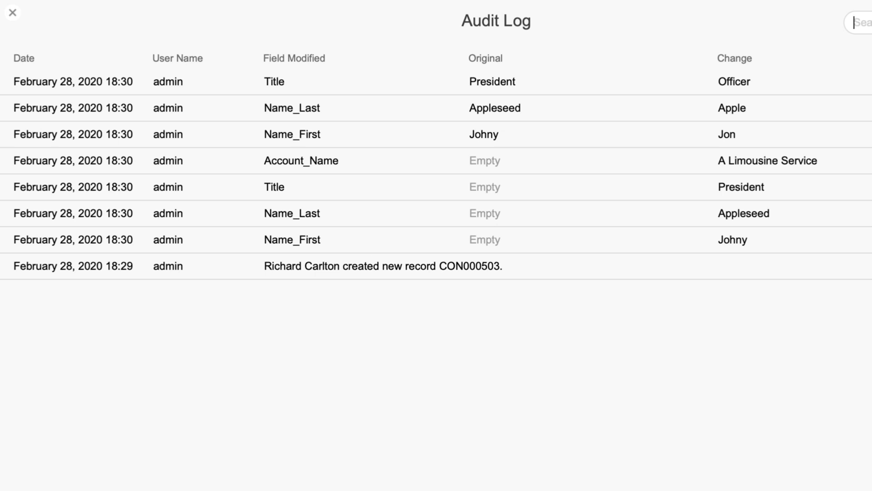
pyautogui.write('Name')
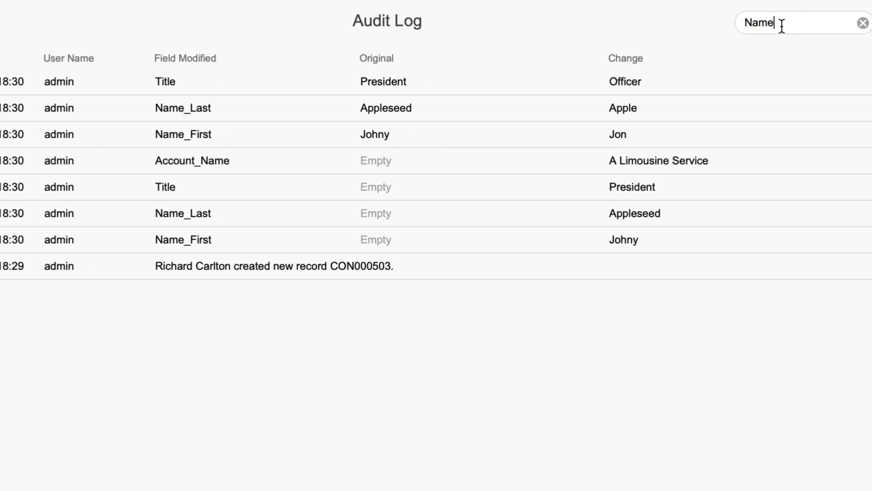
pyautogui.press('Return')
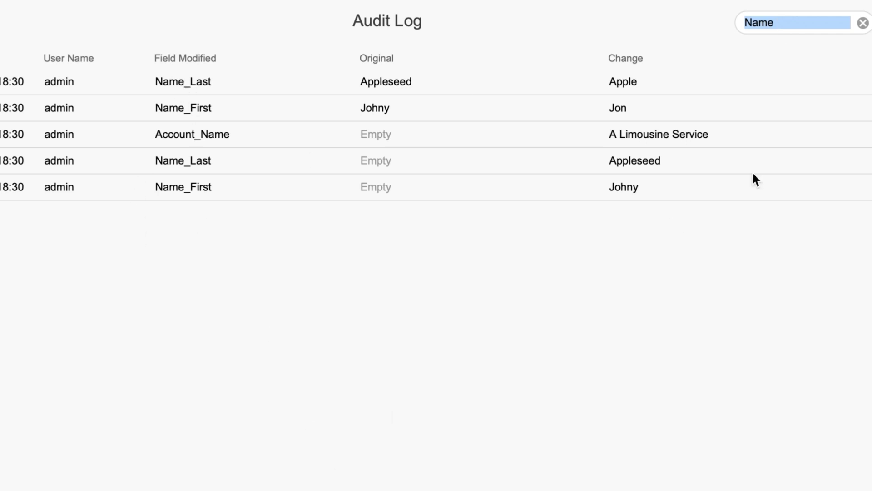
pyautogui.click(795, 23)
pyautogui.write('_first')
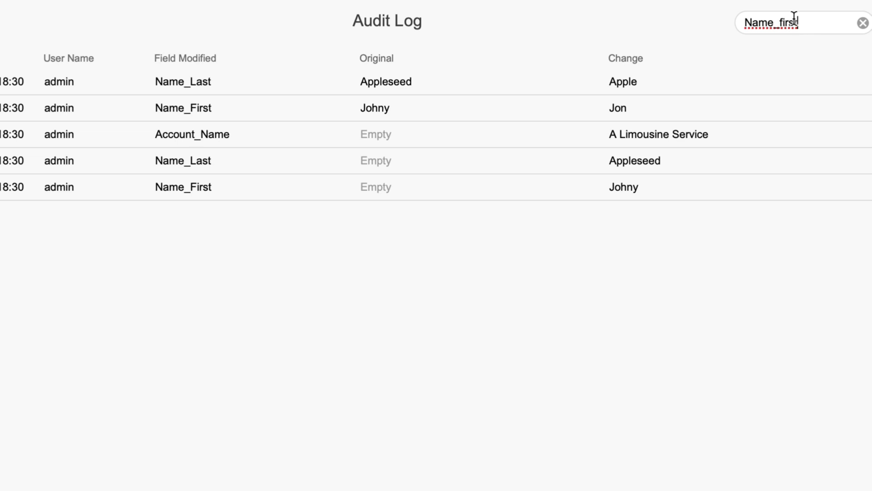
pyautogui.press('Return')
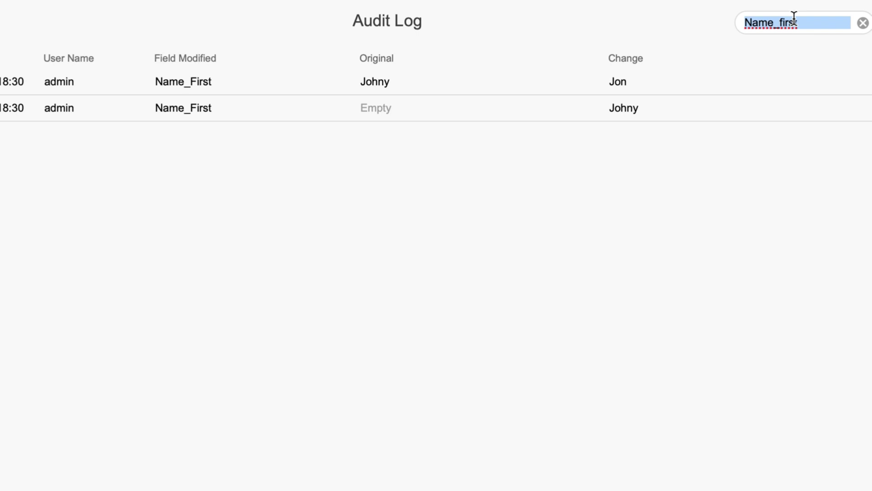
pyautogui.click(864, 24)
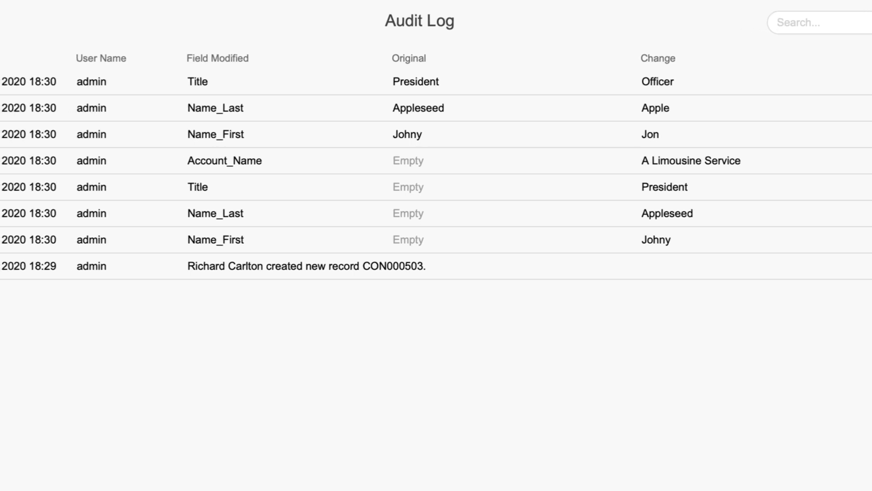
pyautogui.click(132, 13)
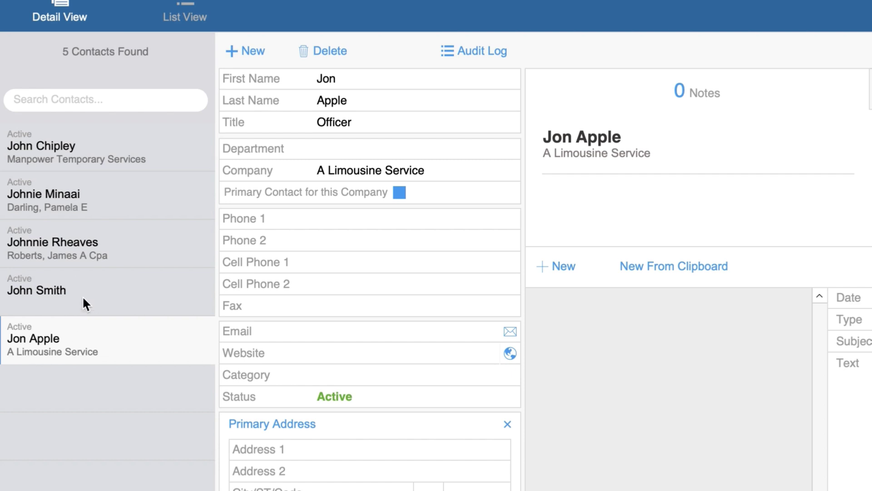
# View the preceding contact, return to the new contact, and check its audit log for the record view entry
pyautogui.click(83, 296)
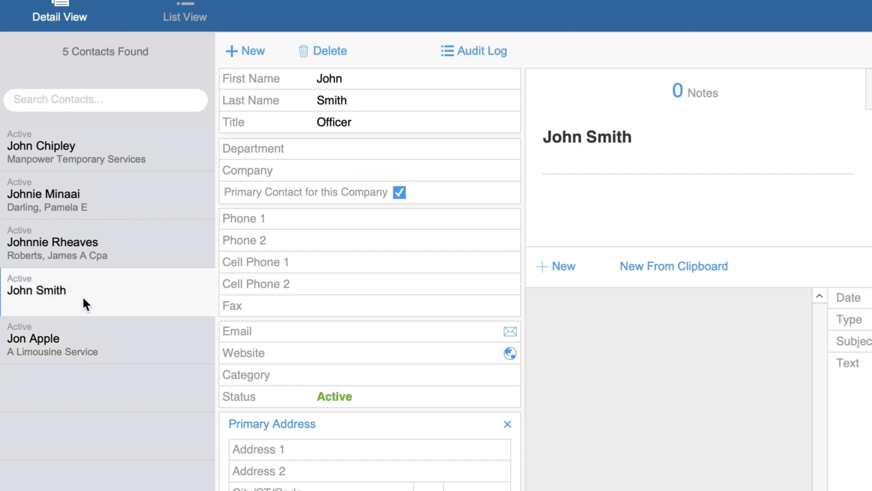
pyautogui.click(84, 340)
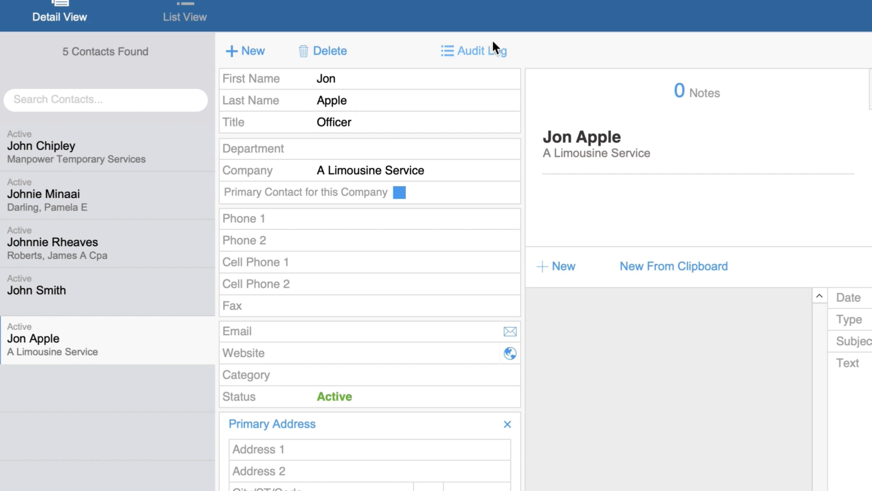
pyautogui.click(440, 47)
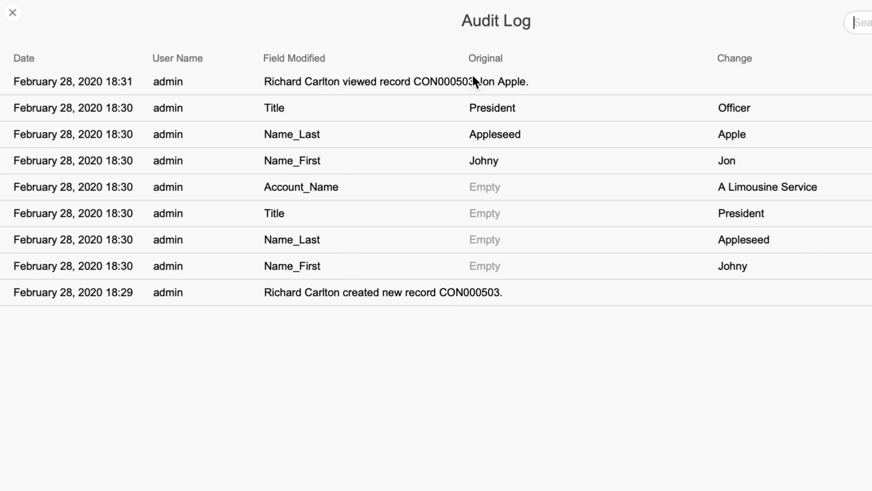
pyautogui.click(12, 13)
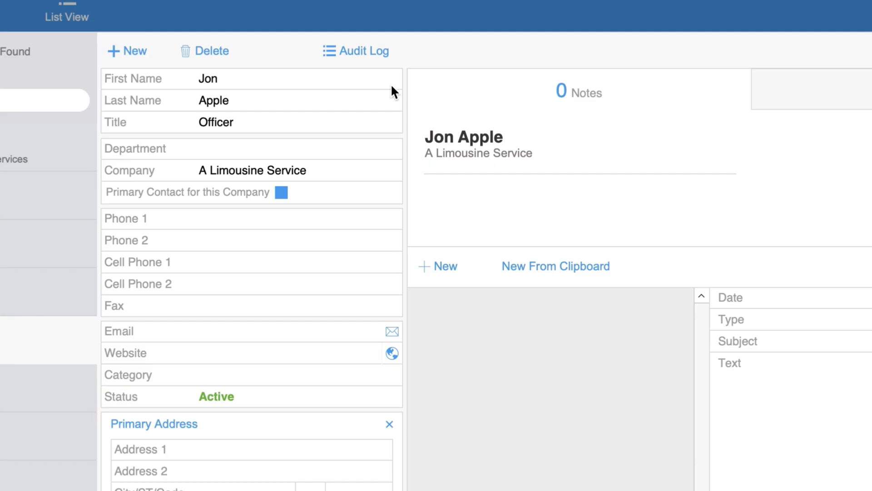
# Permanently delete the new contact's record and locate its Delete entry in the main log
pyautogui.click(211, 49)
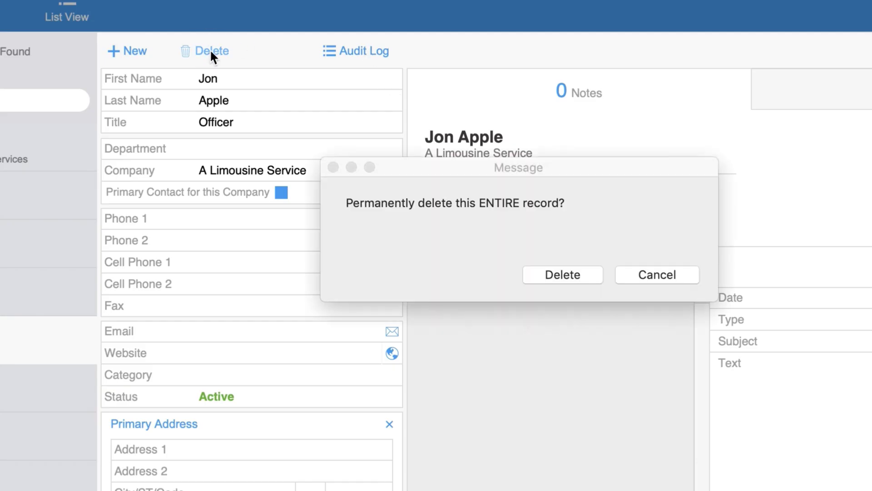
pyautogui.click(578, 274)
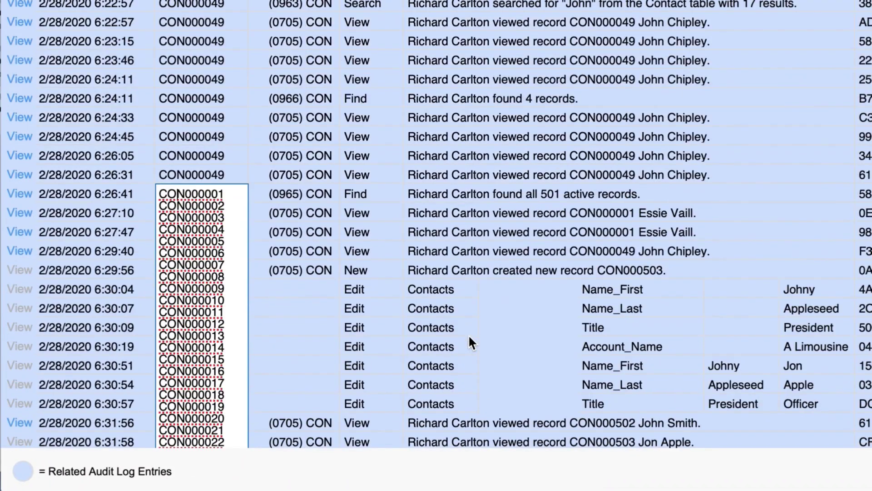
pyautogui.click(467, 337)
pyautogui.scroll(-2, 468, 337)
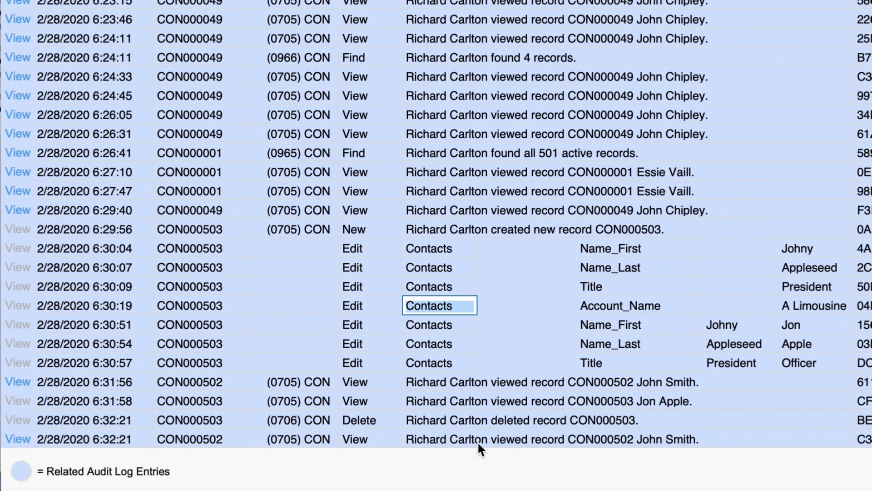
pyautogui.click(372, 421)
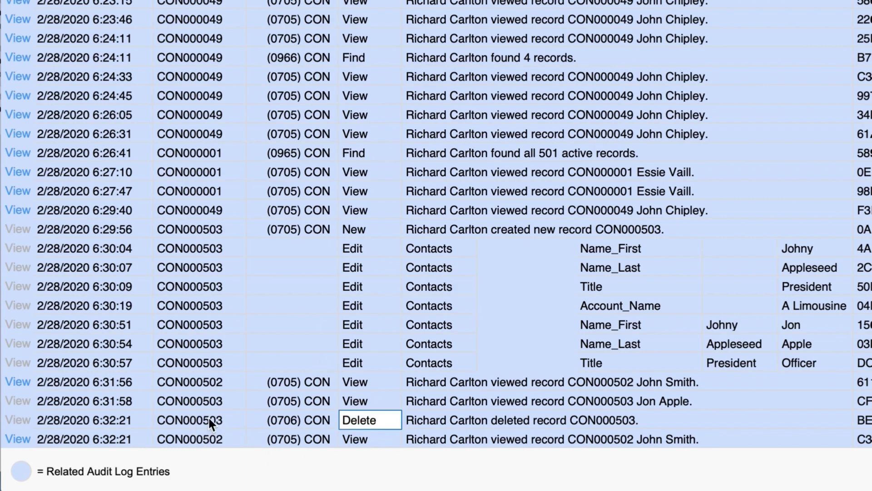
# Find all log entries that carry the deleted contact's ID
pyautogui.click(208, 418)
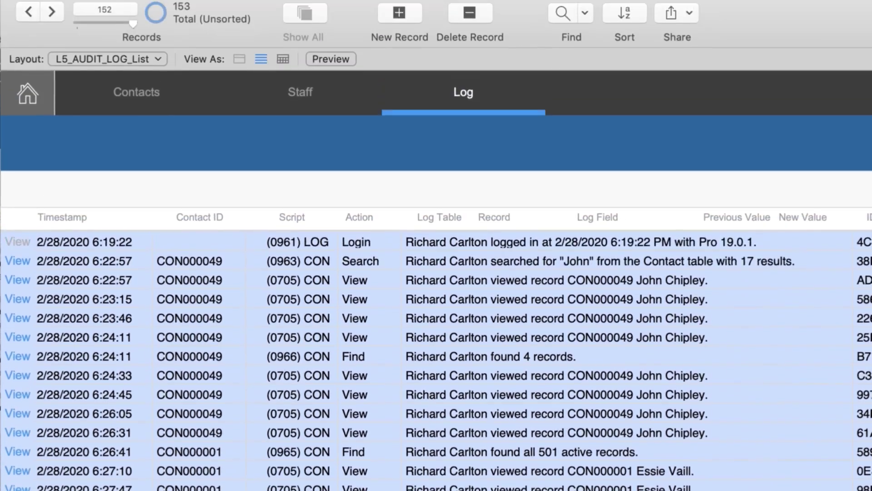
pyautogui.press('super+f')
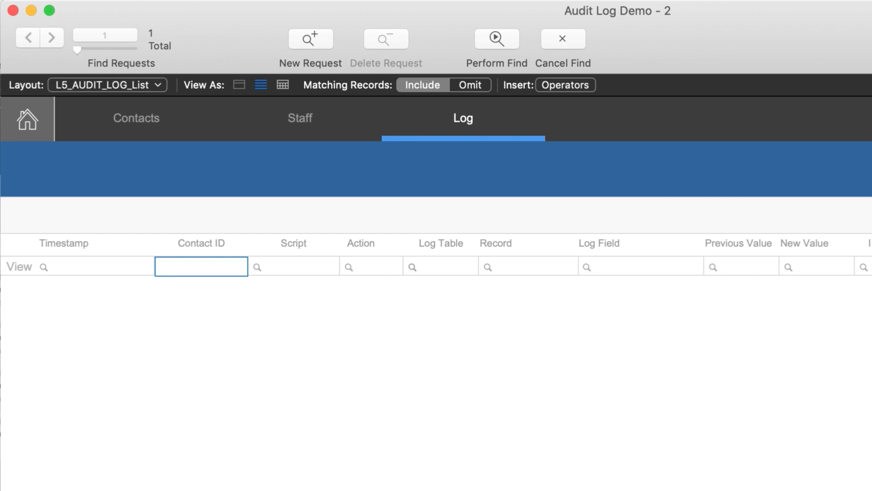
pyautogui.write('CON000503')
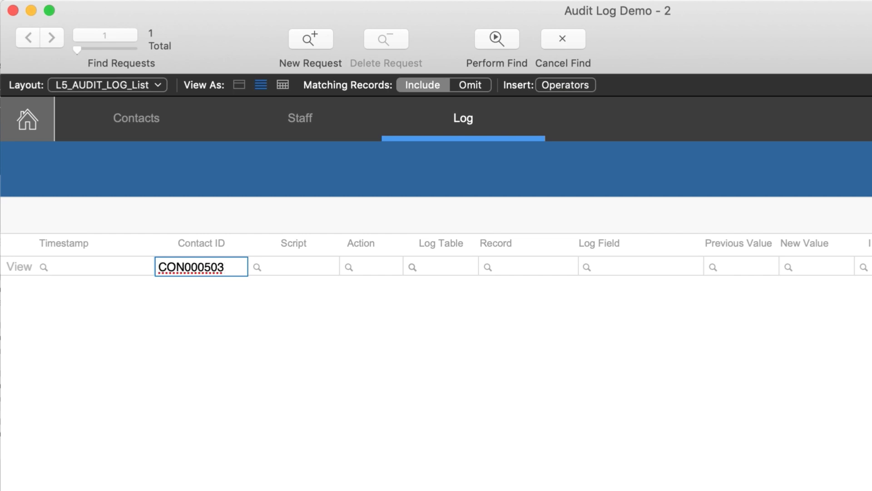
pyautogui.press('Return')
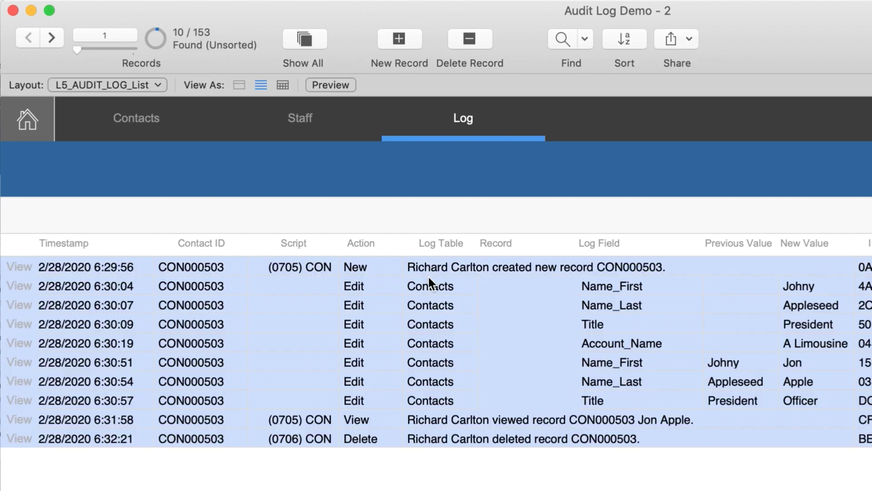
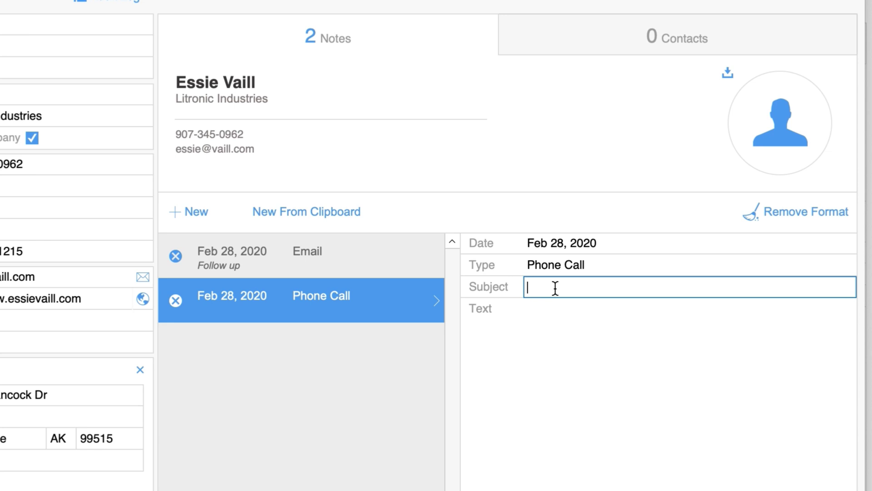
# Give the contact's Phone Call note the subject "Good phone call" and the text "Great talk."
pyautogui.write('Good phone call')
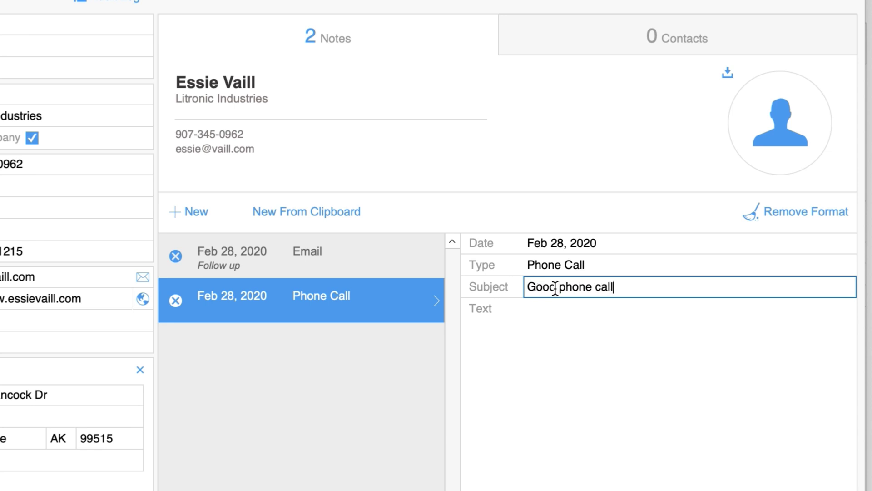
pyautogui.press('Tab')
pyautogui.write('Great tal')
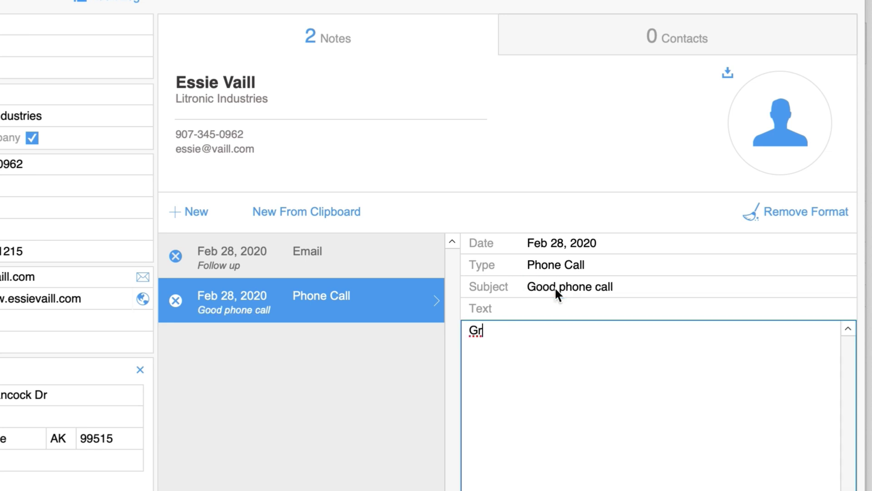
pyautogui.write('k.')
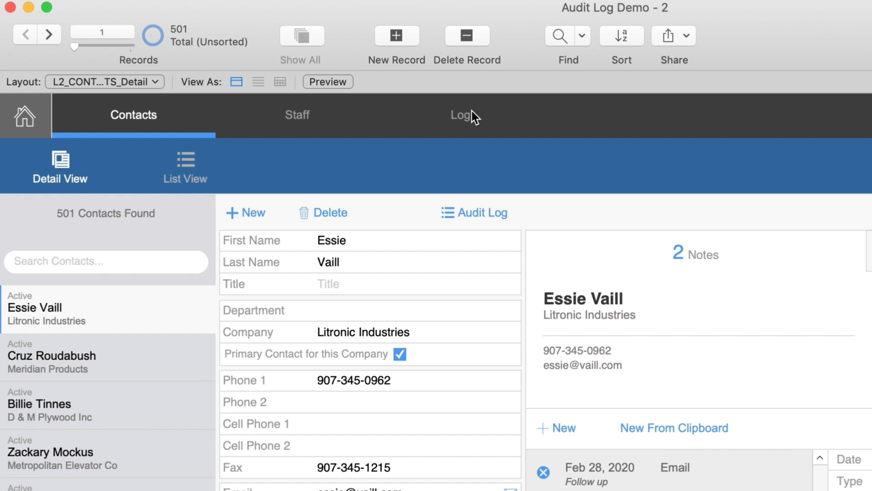
# Show all log records and examine the entries for the contact's new notes, expanding the second note's creation entry
pyautogui.click(472, 112)
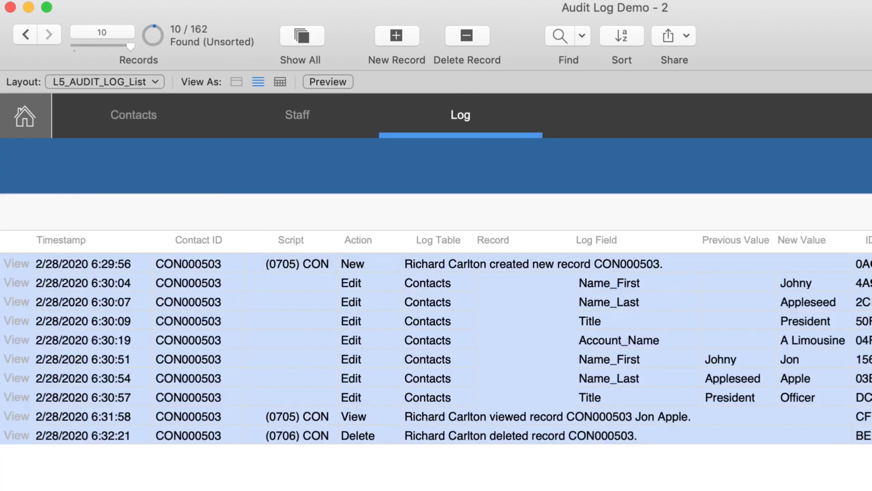
pyautogui.press('super+j')
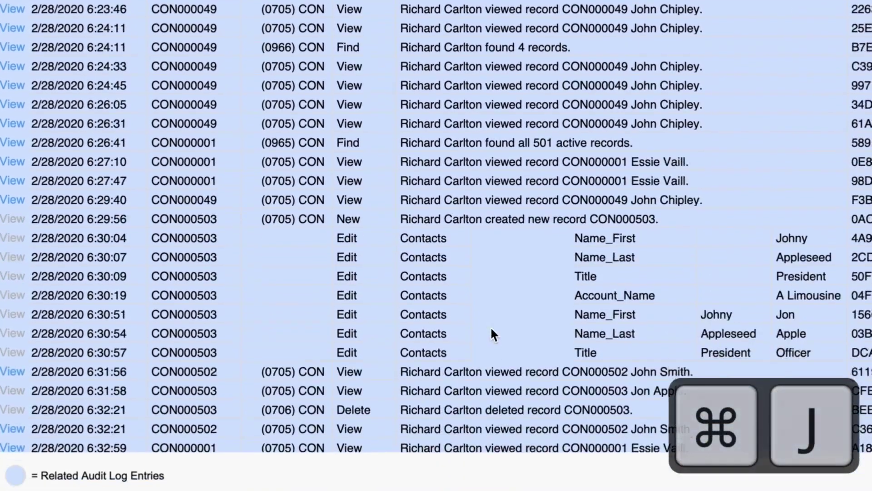
pyautogui.scroll(-5, 490, 327)
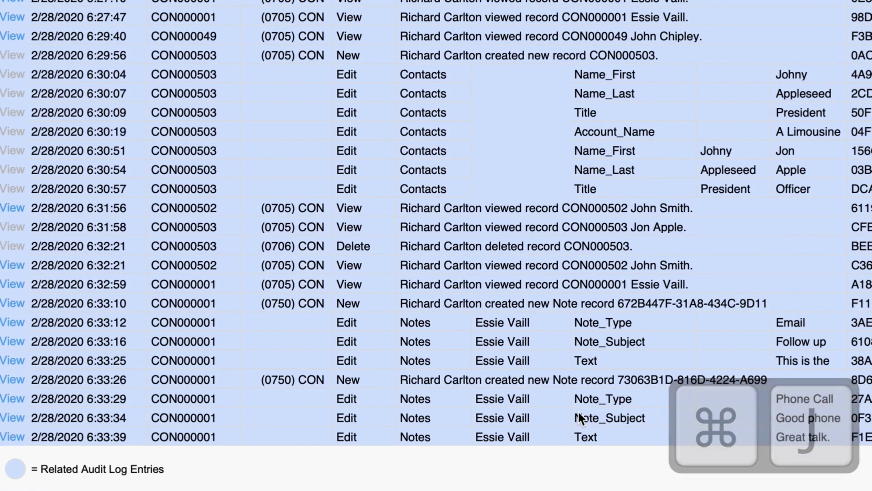
pyautogui.click(565, 379)
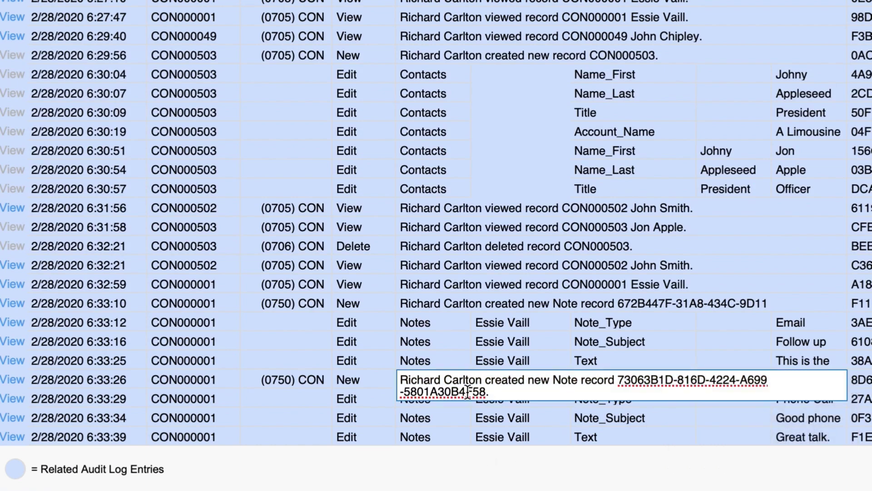
pyautogui.click(17, 378)
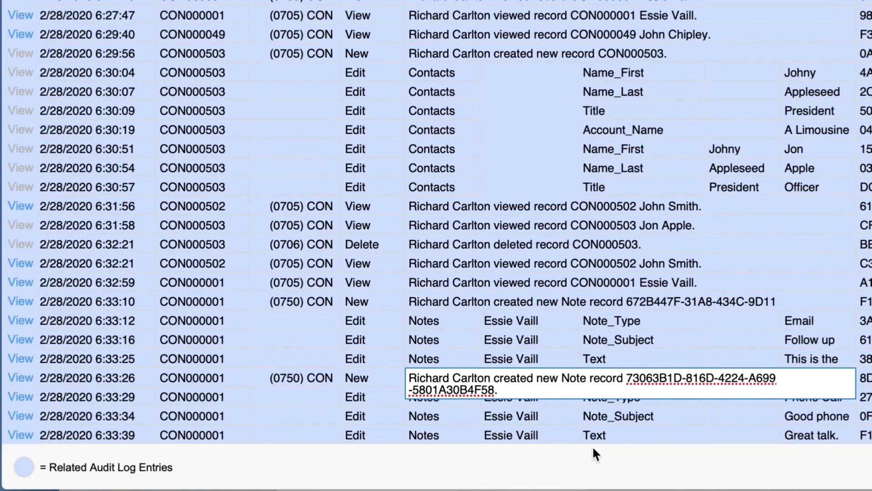
pyautogui.click(594, 442)
pyautogui.scroll(-1, 606, 427)
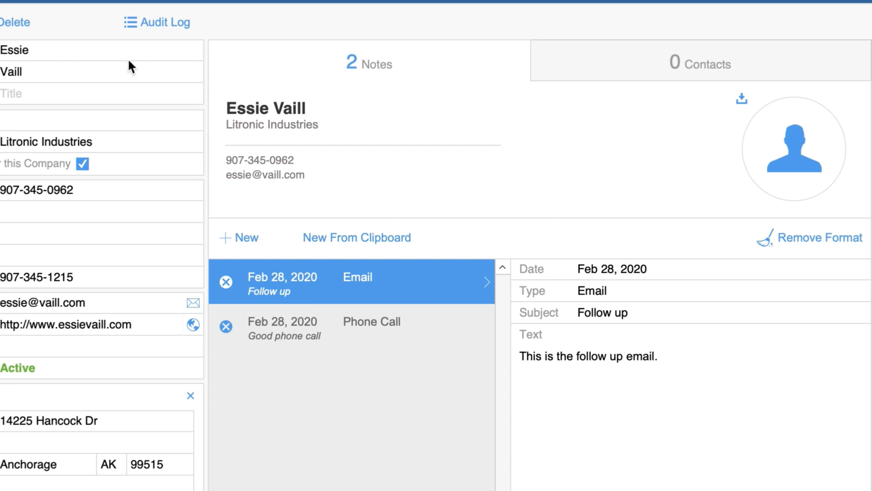
# Review the contact's own audit log for the note creation and note field changes, and close it
pyautogui.click(144, 28)
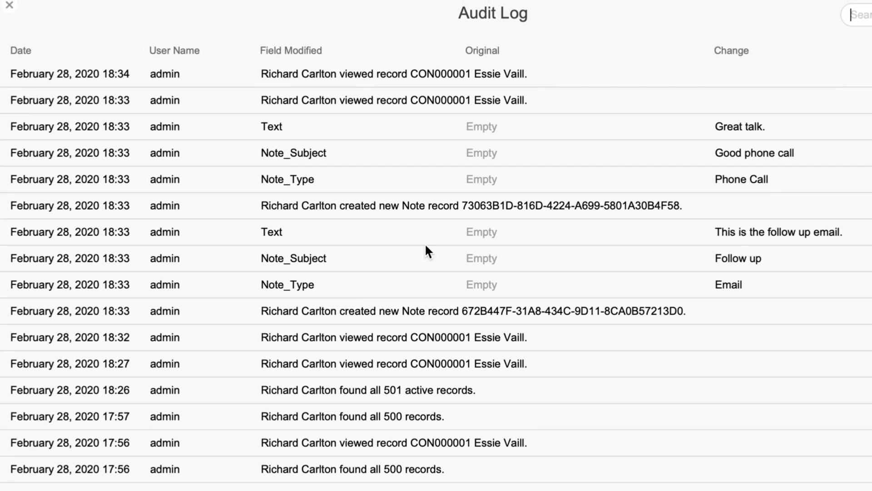
pyautogui.scroll(-10, 474, 409)
pyautogui.scroll(10, 473, 408)
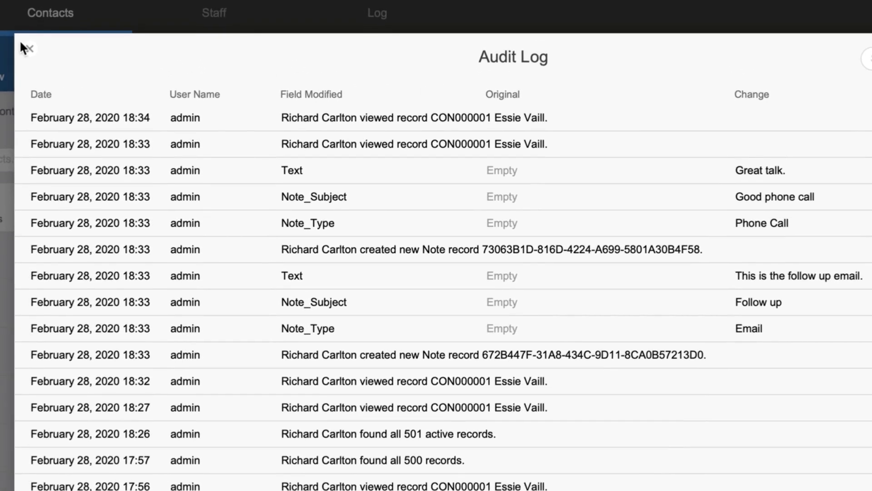
pyautogui.click(15, 17)
# Open the Staff section to view the staff member's log history
pyautogui.click(205, 1)
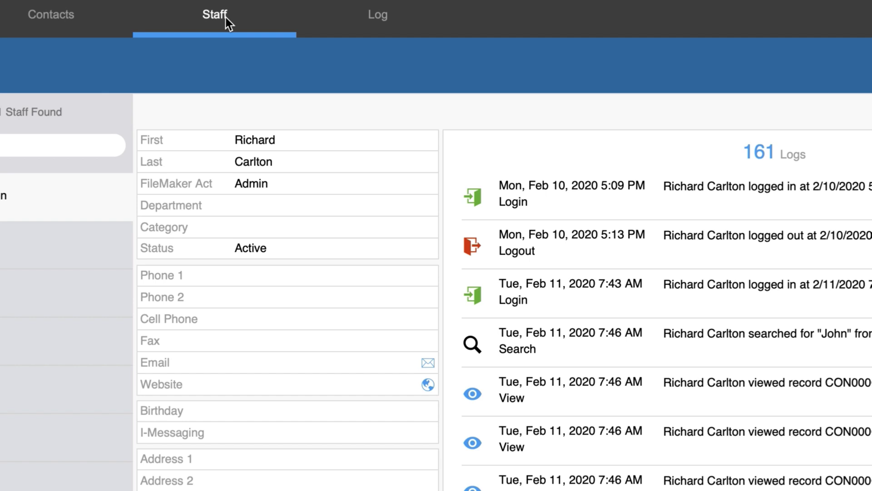
# Return to the Contacts section, review the contact's audit log of views, searches and note changes, and close it
pyautogui.click(64, 15)
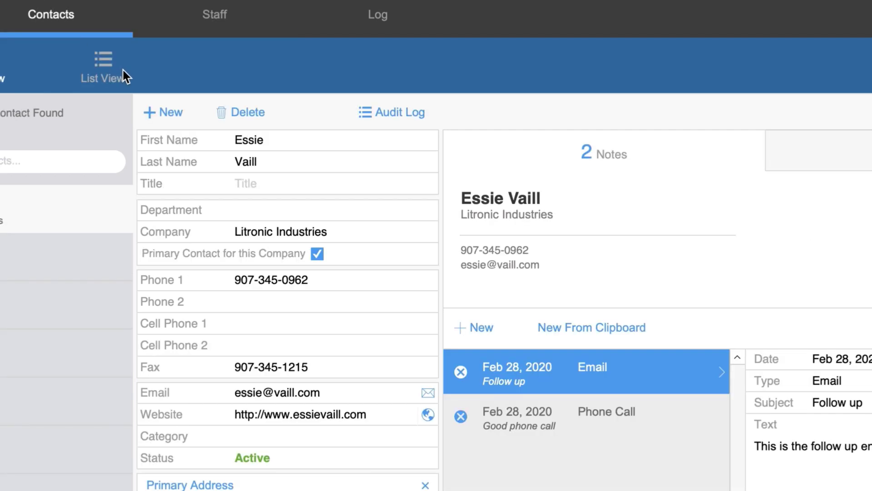
pyautogui.click(398, 119)
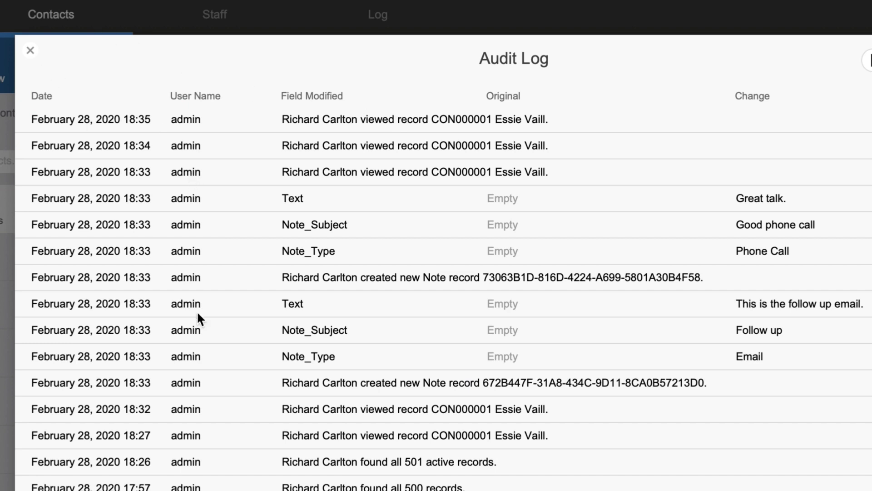
pyautogui.scroll(-5, 198, 314)
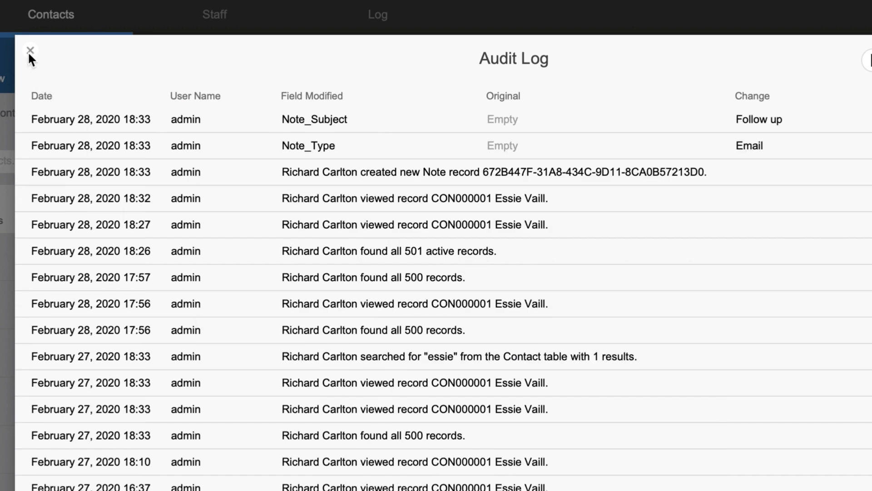
pyautogui.click(30, 50)
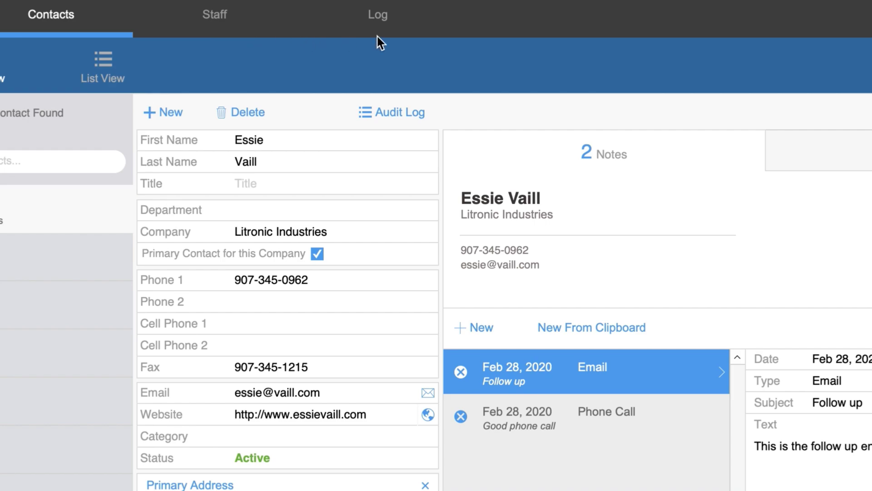
# Open the overall Log and review the entries for contact views, creation, field edits and deletion
pyautogui.click(387, 20)
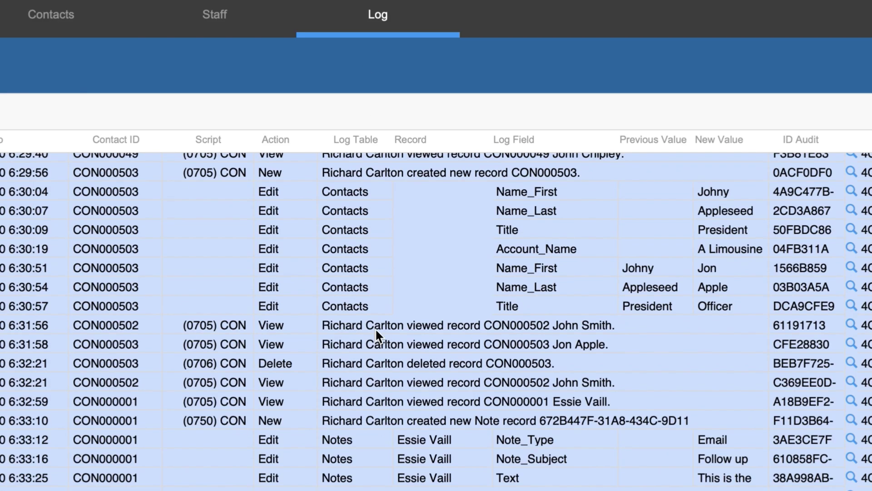
pyautogui.scroll(3, 377, 330)
pyautogui.scroll(1, 376, 330)
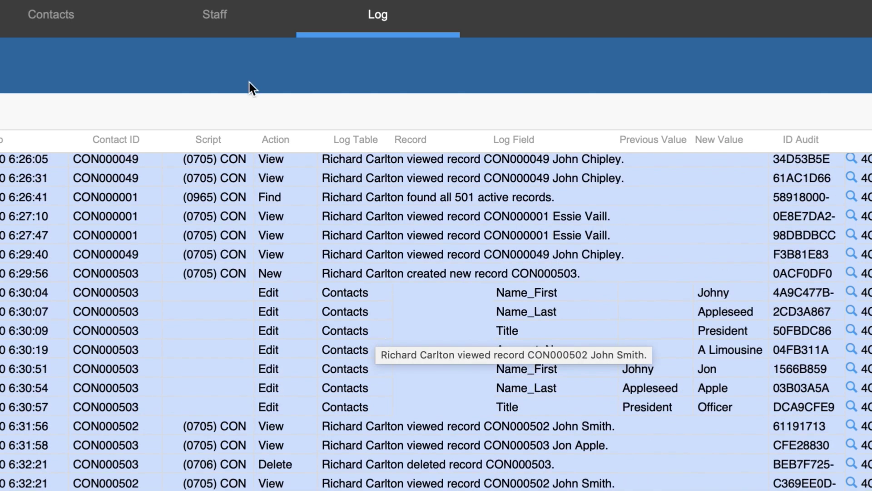
# Open the staff member's log history in the Staff section and read through it to the most recent entries
pyautogui.click(217, 20)
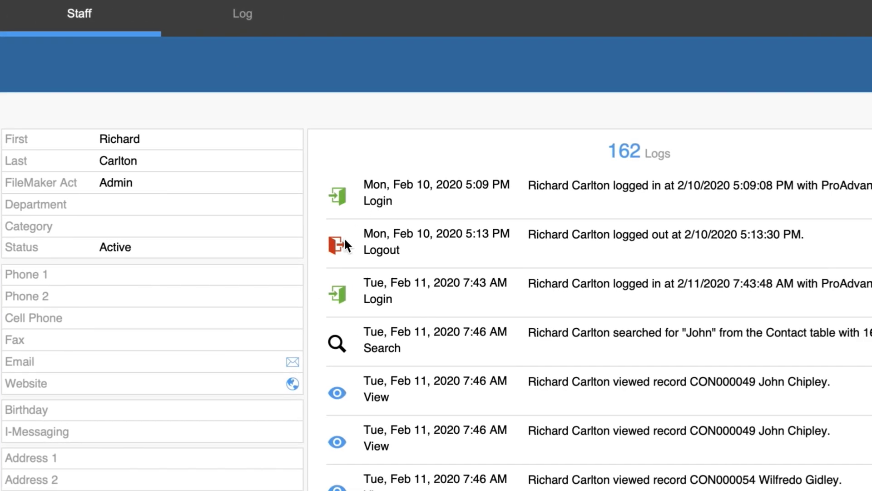
pyautogui.scroll(-15, 418, 360)
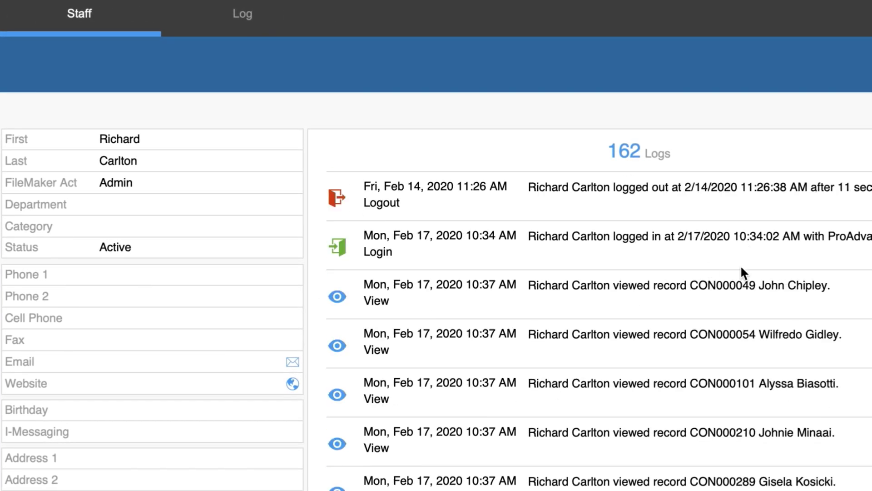
pyautogui.scroll(-5, 629, 185)
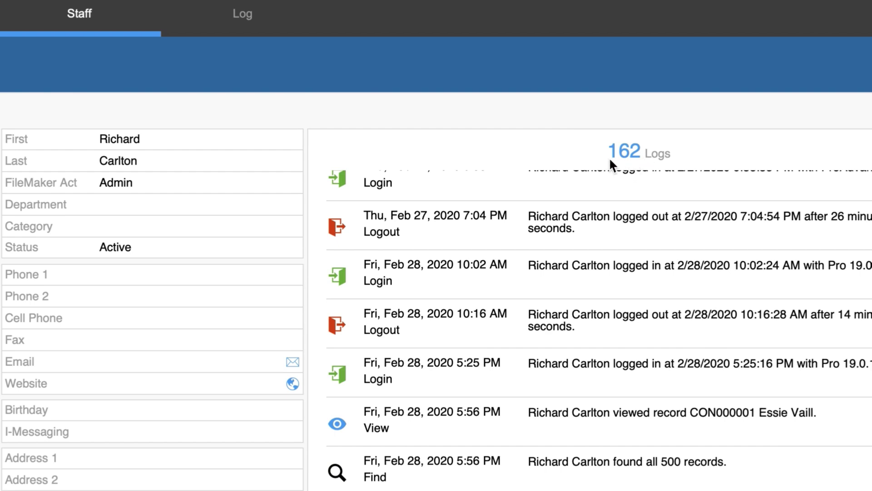
pyautogui.scroll(-10, 626, 416)
pyautogui.scroll(2, 625, 415)
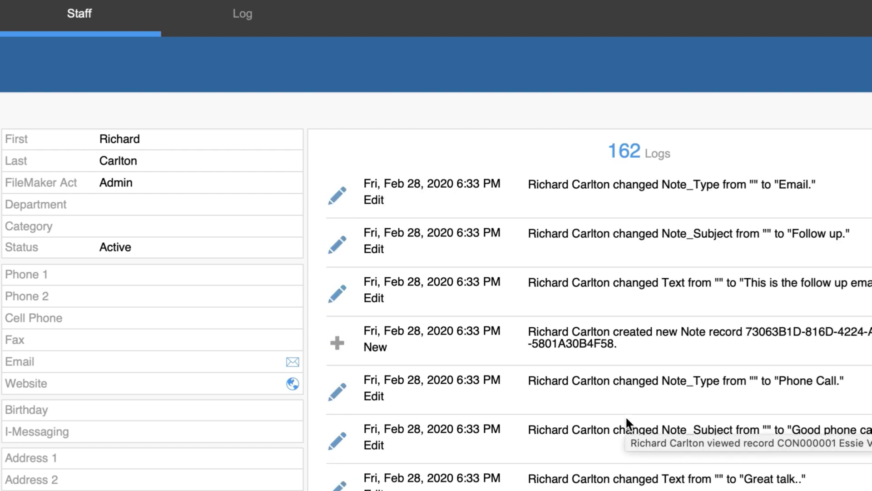
pyautogui.scroll(-4, 626, 302)
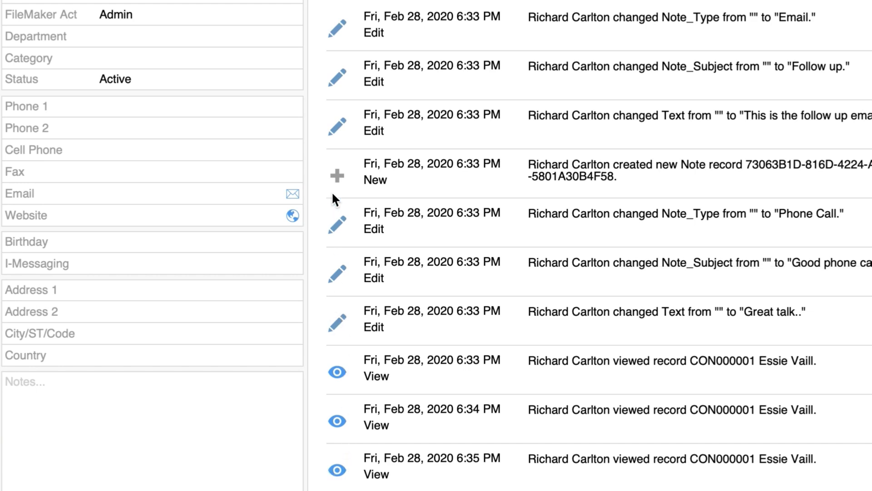
# Examine the staff member's February 28 log entries for the creation, edits and deletion of record CON000503 and the new notes
pyautogui.scroll(5, 419, 187)
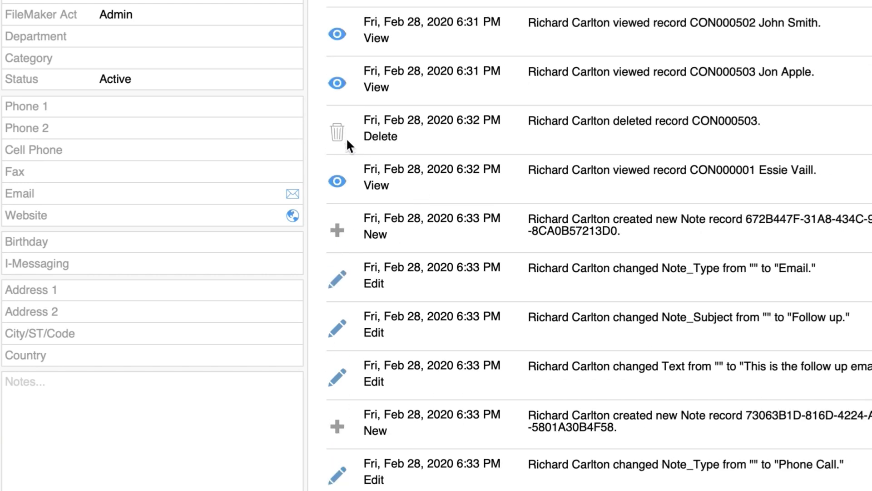
pyautogui.scroll(7, 530, 139)
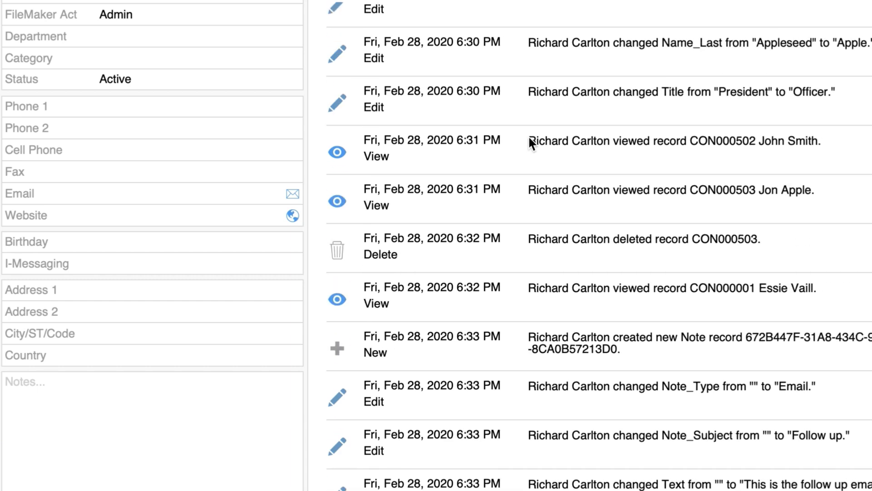
pyautogui.scroll(6, 530, 139)
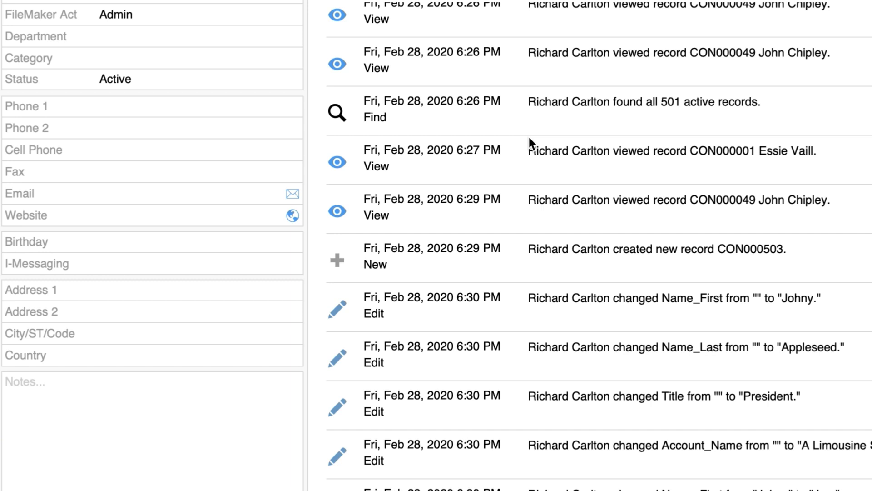
pyautogui.scroll(-5, 529, 135)
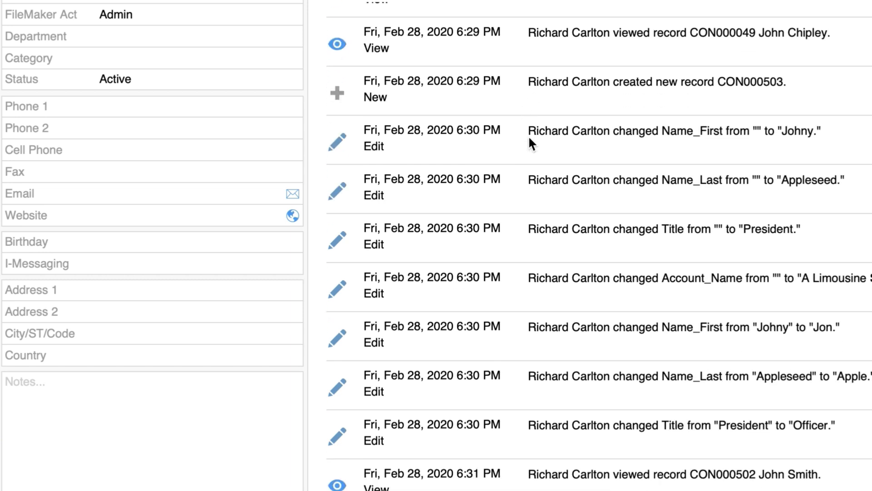
pyautogui.scroll(-12, 528, 135)
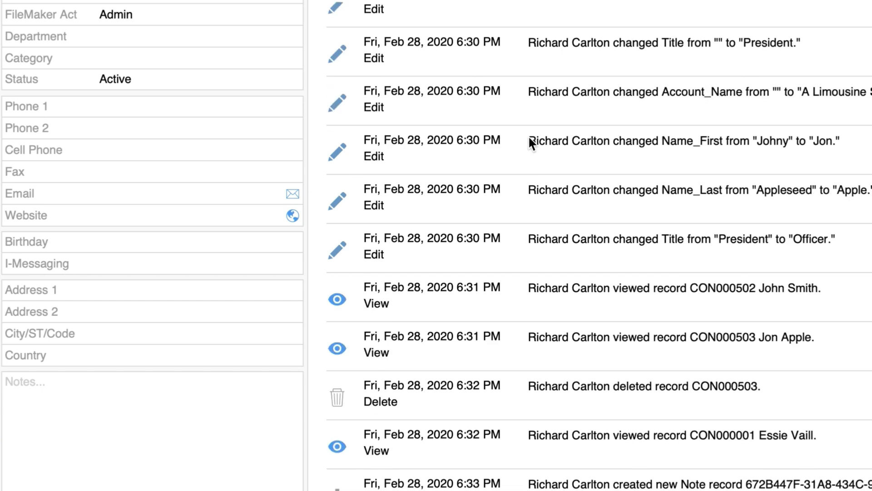
pyautogui.scroll(-9, 529, 138)
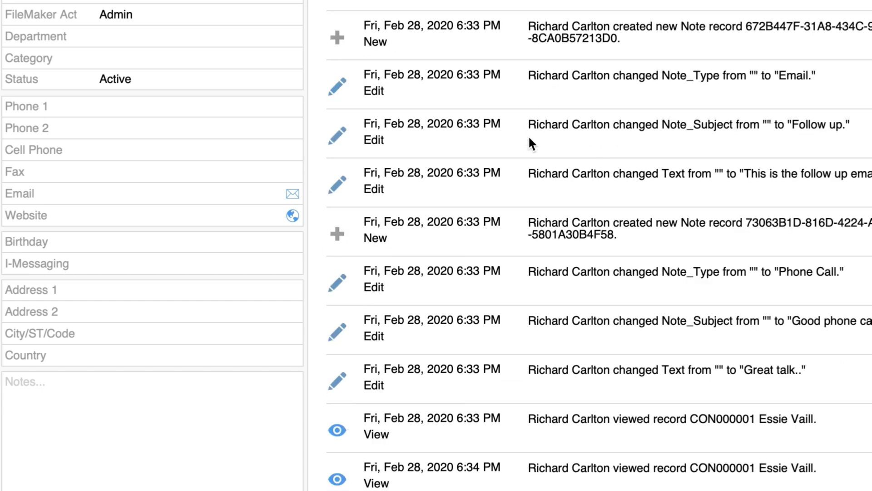